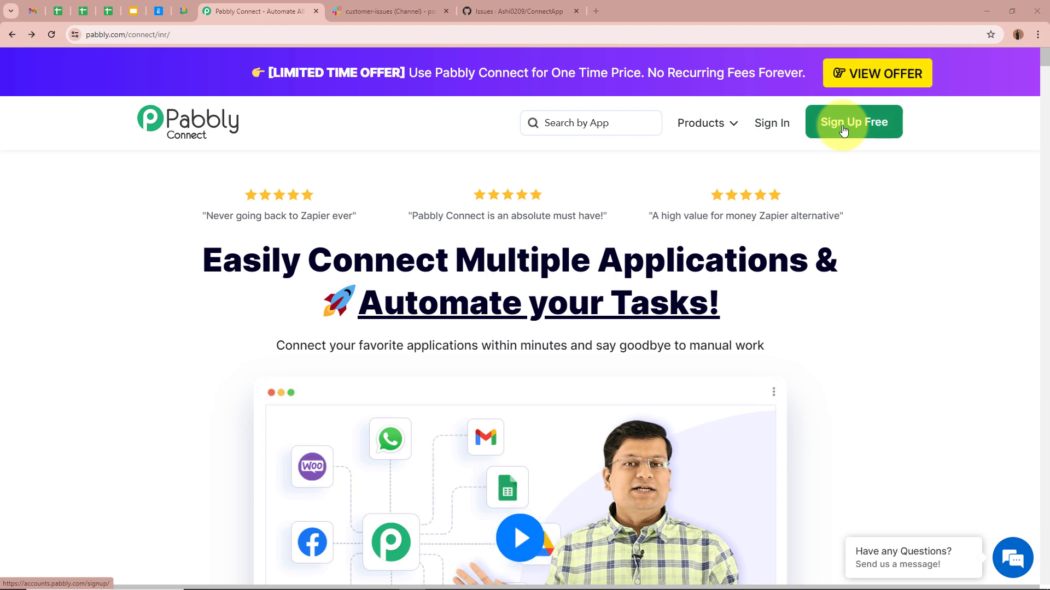
# Sign in to the Pabbly account and open the Pabbly Connect dashboard
pyautogui.click(766, 123)
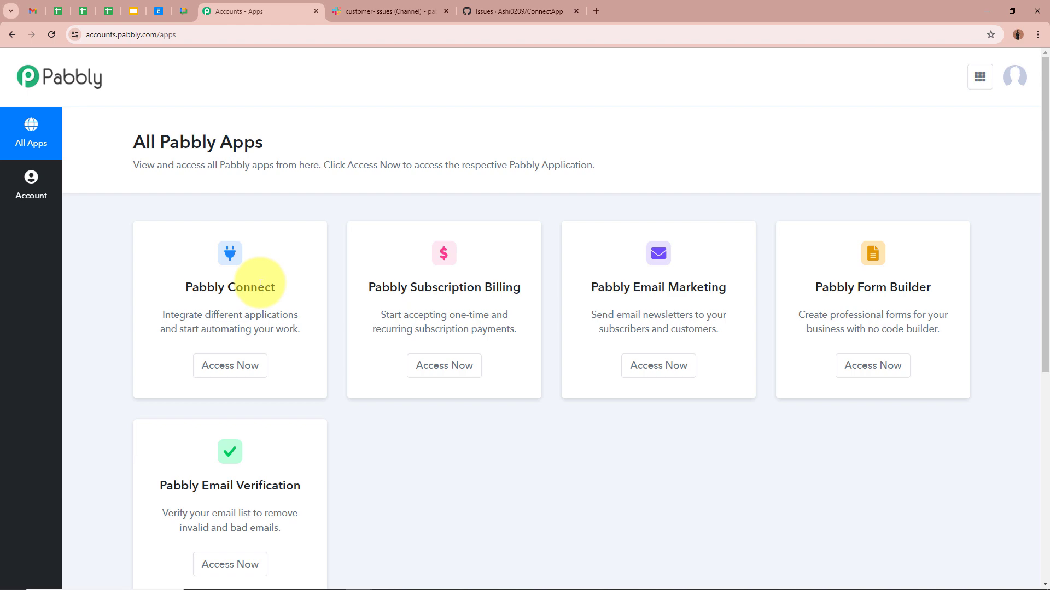
pyautogui.click(236, 372)
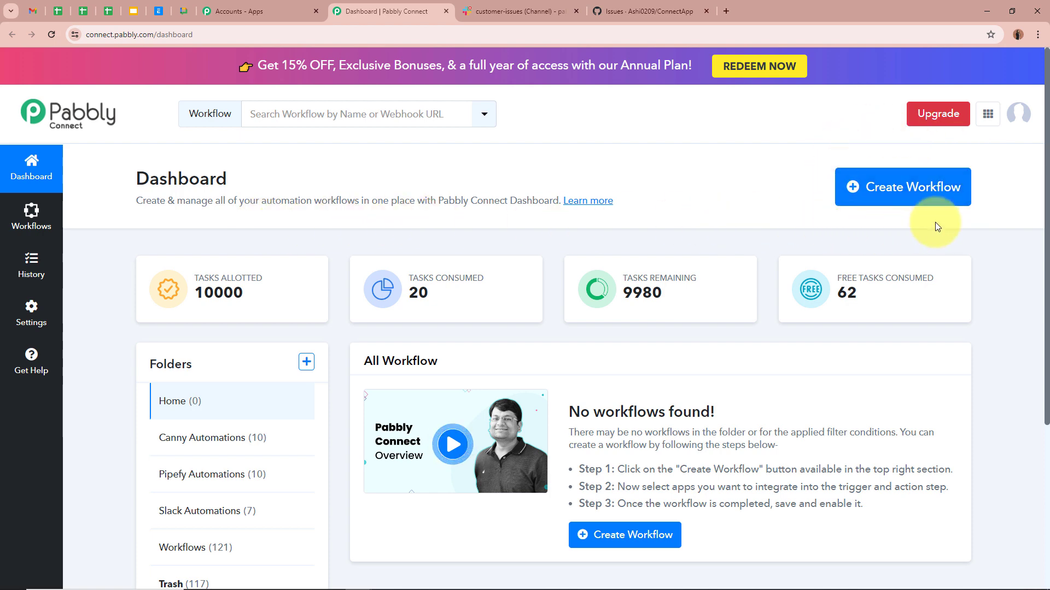
# Create a workflow named "Create GitHub Issues from Slack Message" in the Slack Automations folder
pyautogui.click(902, 190)
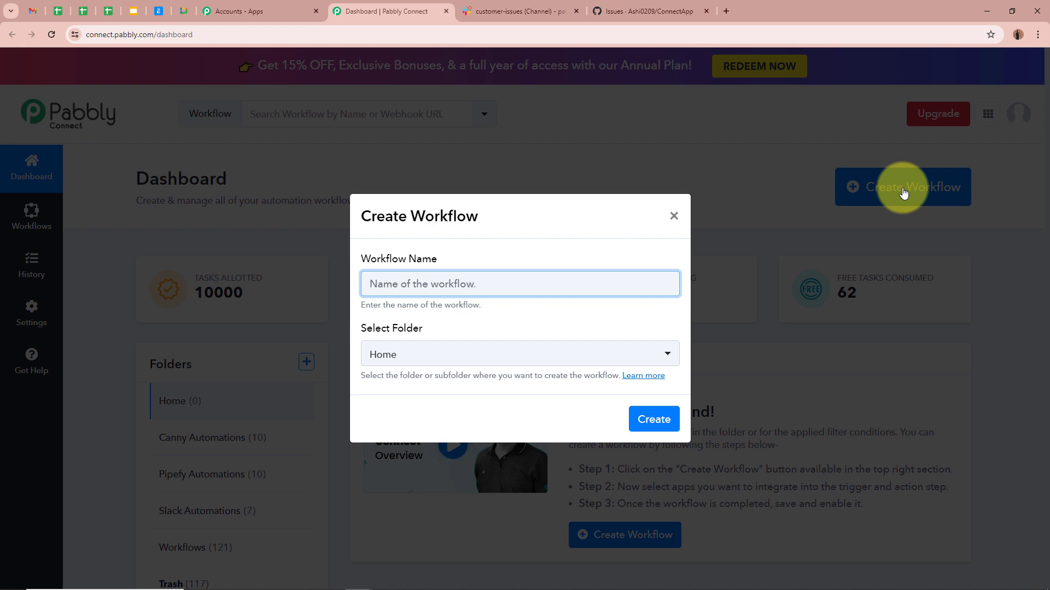
pyautogui.write('Create GitHub Issues from Slack Message')
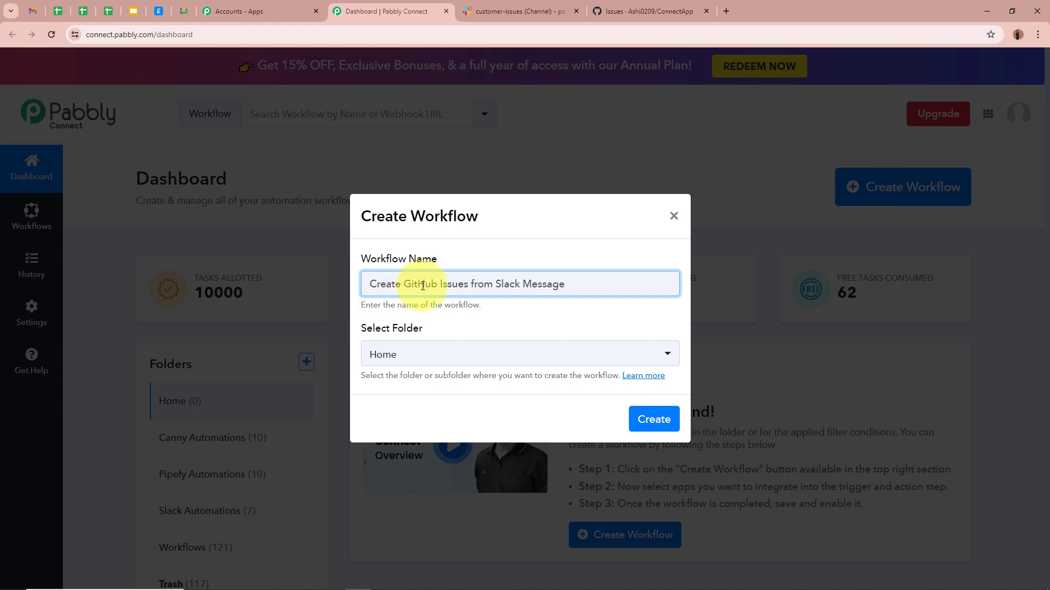
pyautogui.click(591, 310)
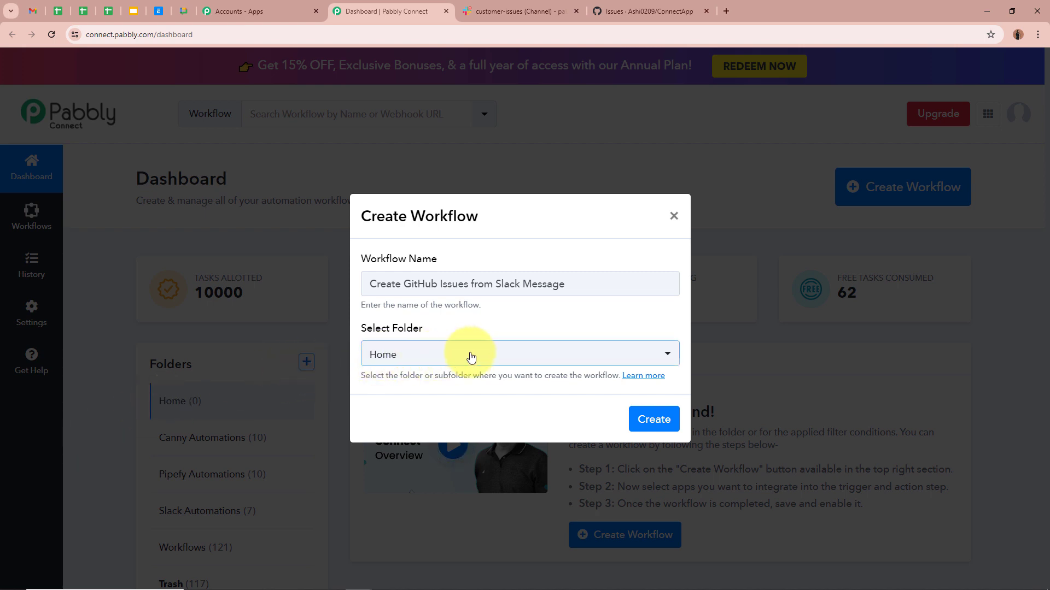
pyautogui.moveTo(384, 289); pyautogui.dragTo(553, 291)
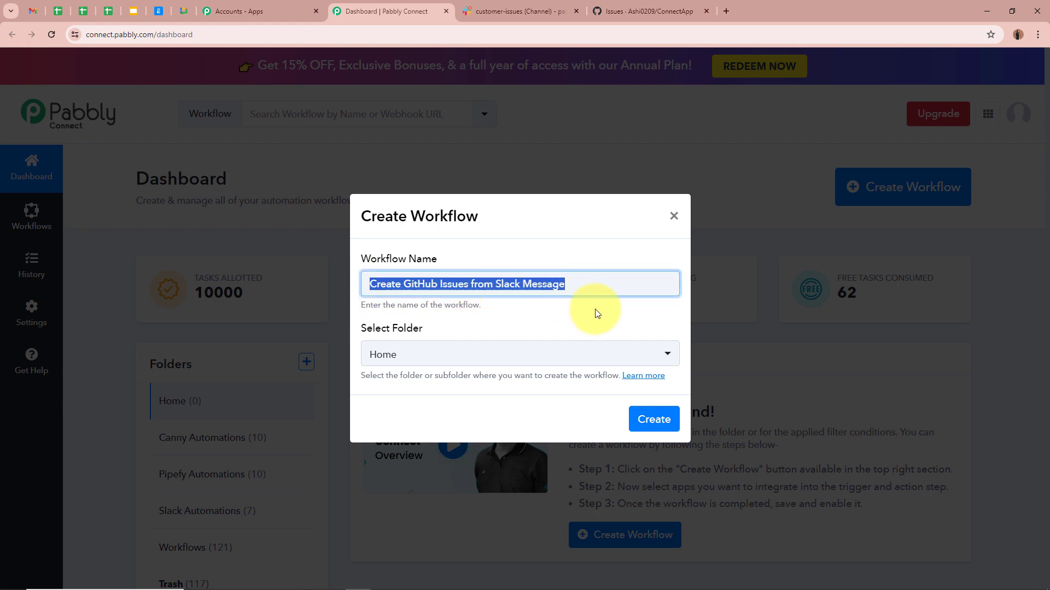
pyautogui.click(606, 320)
pyautogui.click(664, 359)
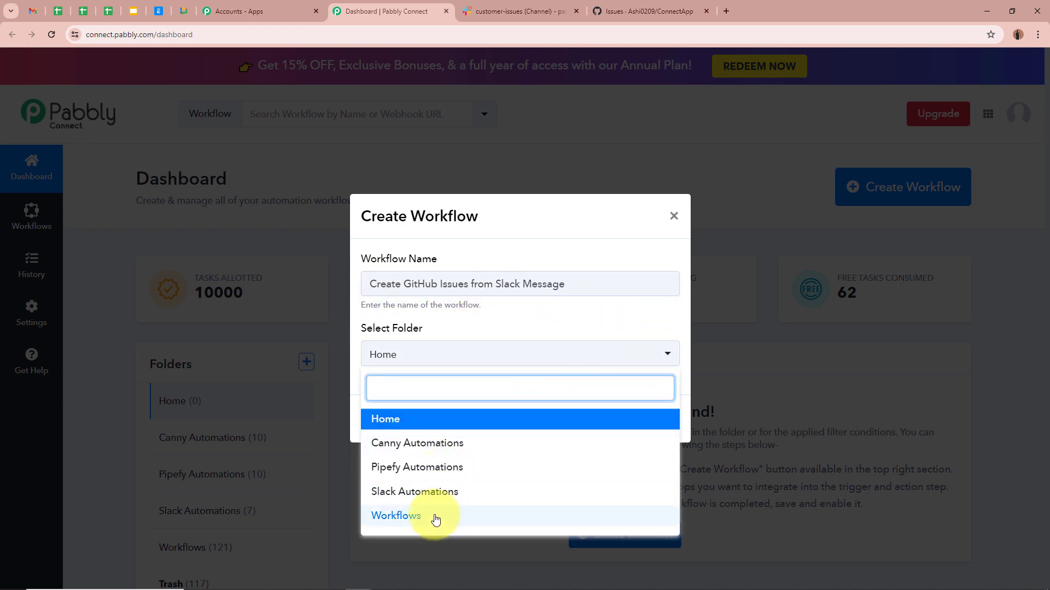
pyautogui.click(429, 493)
pyautogui.click(388, 397)
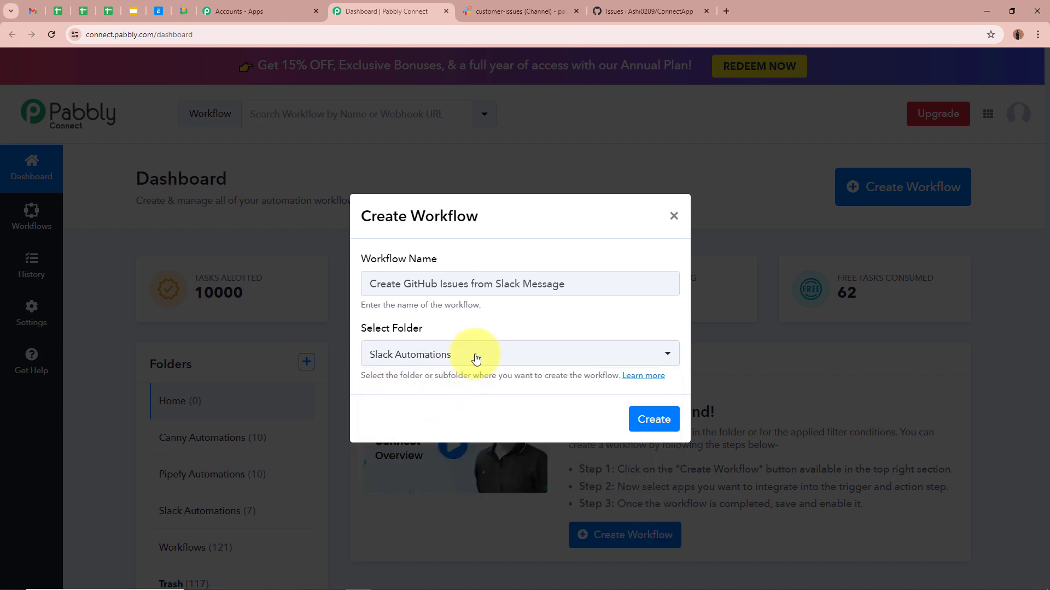
pyautogui.moveTo(364, 285); pyautogui.dragTo(621, 304)
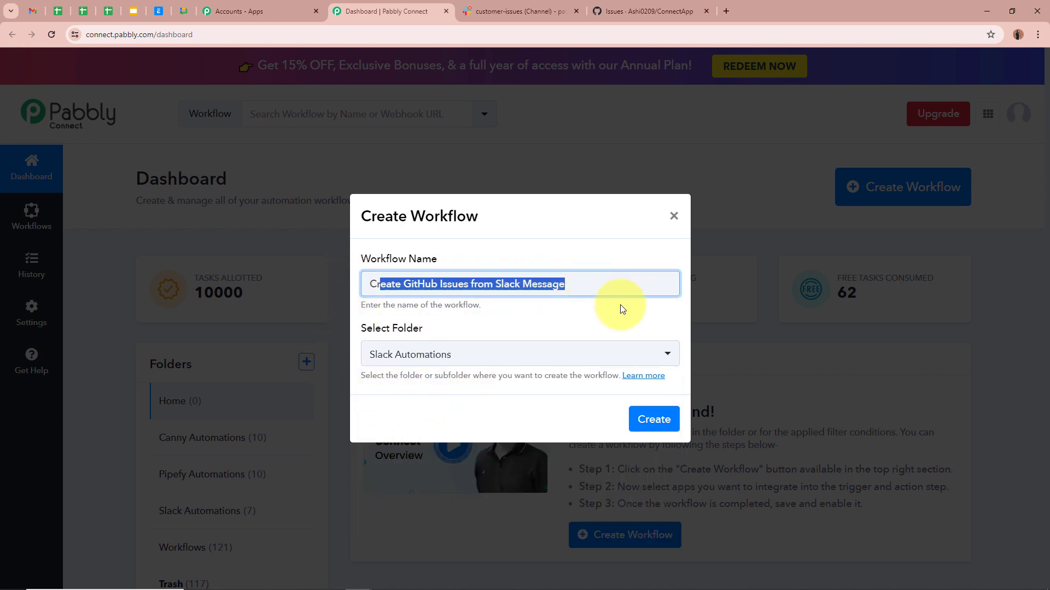
pyautogui.click(583, 286)
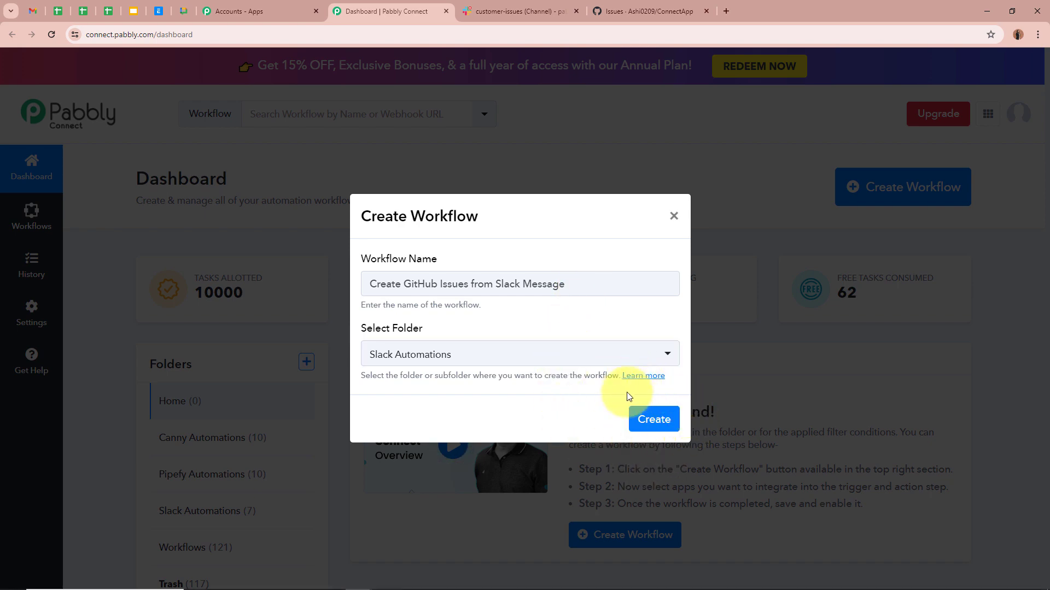
pyautogui.click(652, 418)
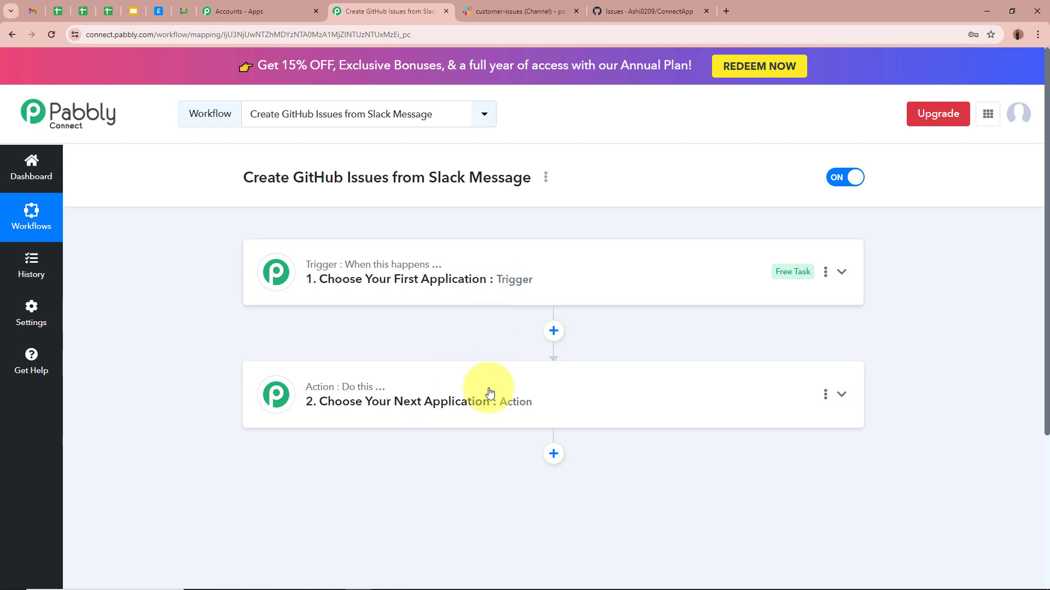
# Set the workflow's trigger application to Slack with the New Message trigger event
pyautogui.moveTo(423, 268)
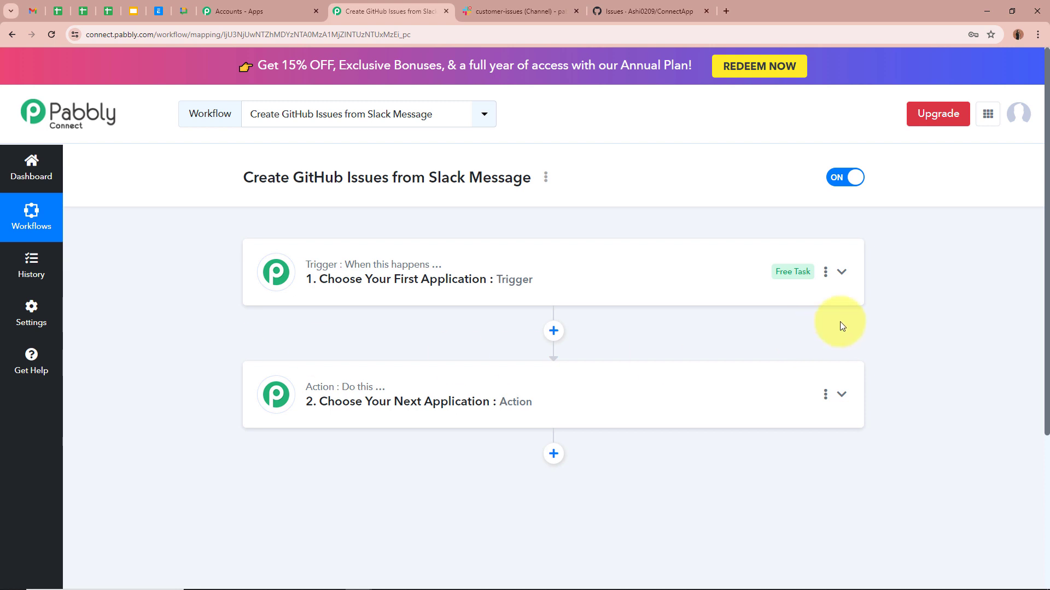
pyautogui.click(842, 272)
pyautogui.click(390, 345)
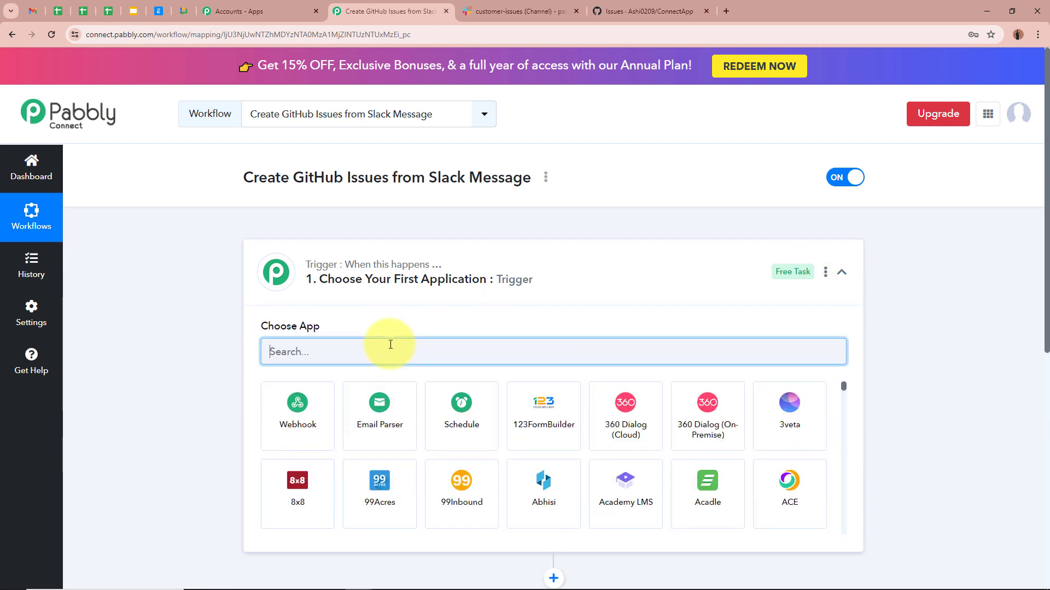
pyautogui.write('Sl')
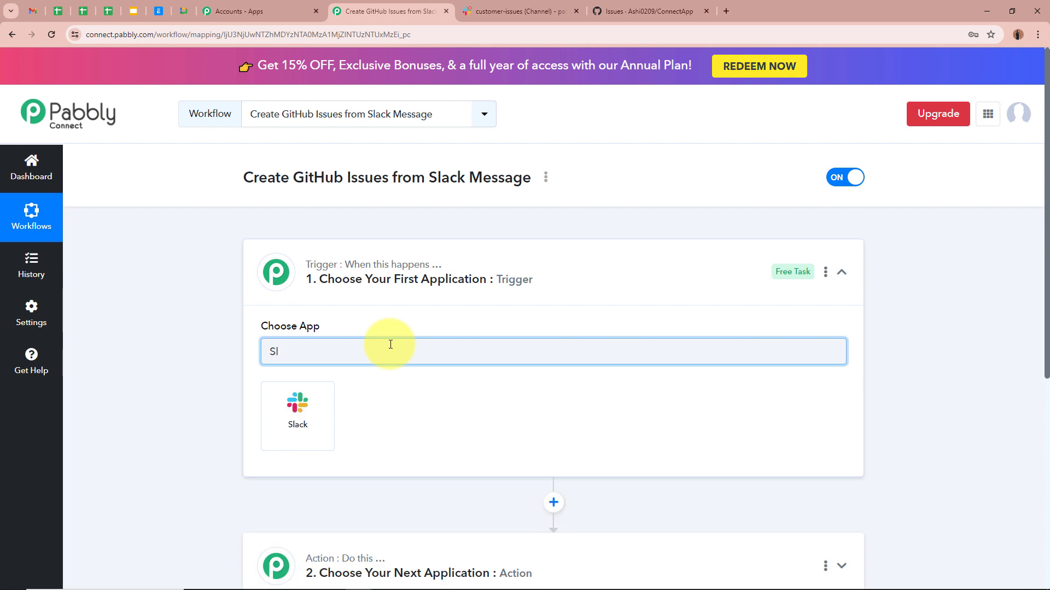
pyautogui.click(298, 416)
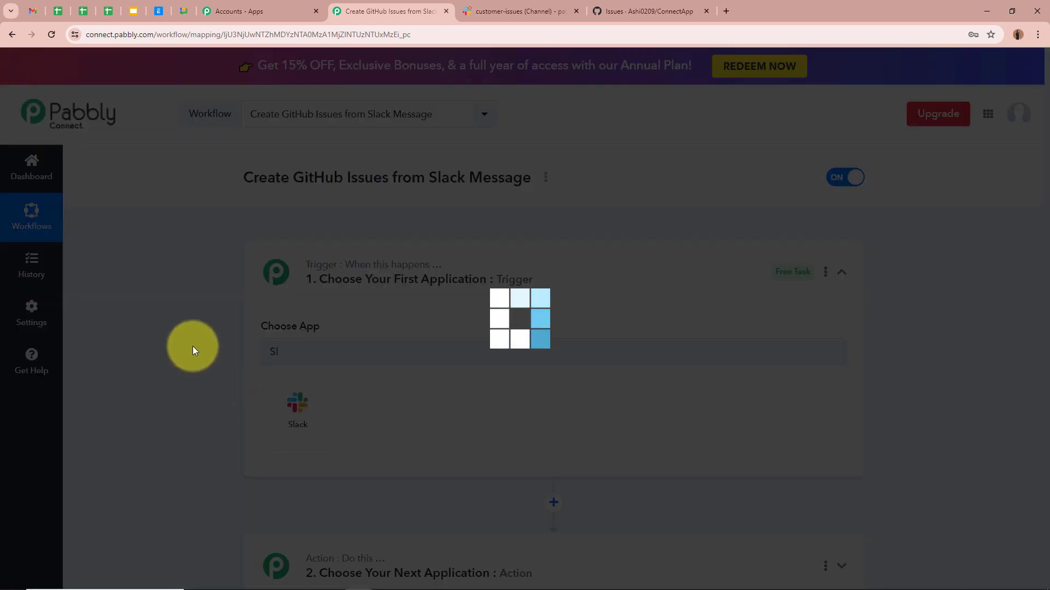
pyautogui.click(387, 410)
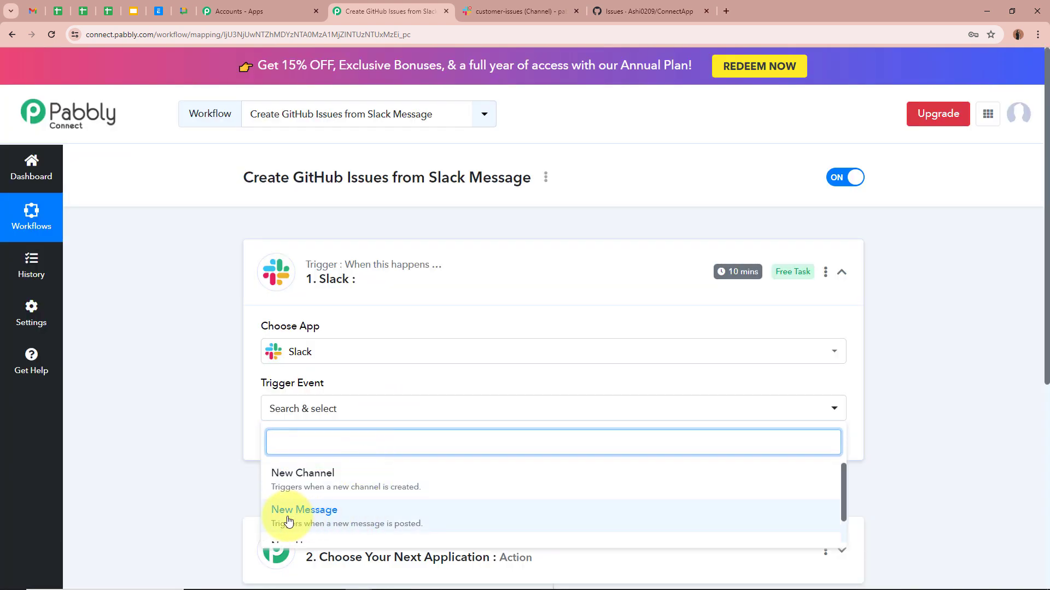
pyautogui.click(323, 519)
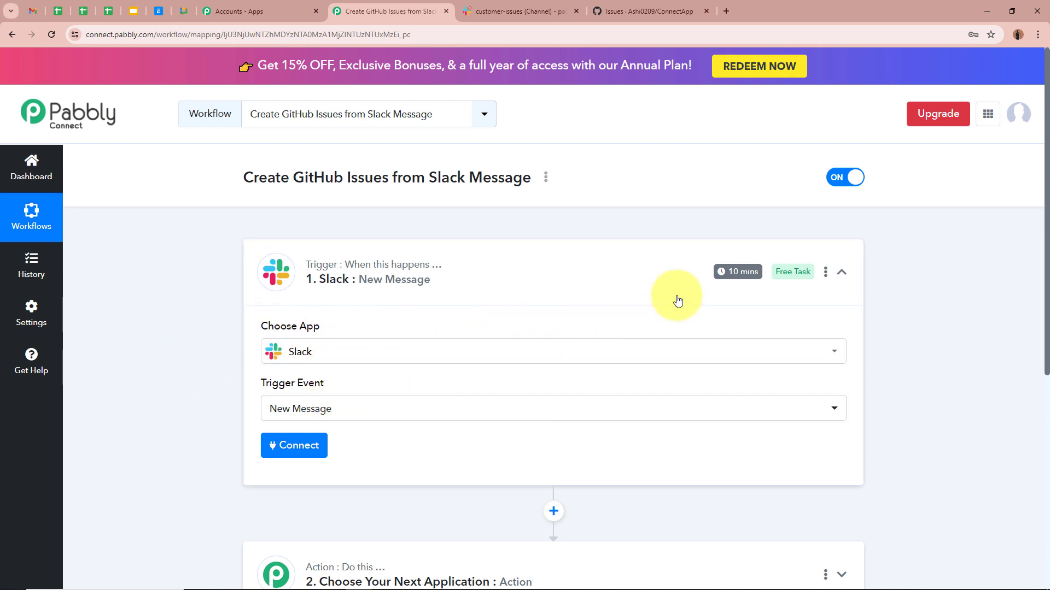
pyautogui.moveTo(746, 280)
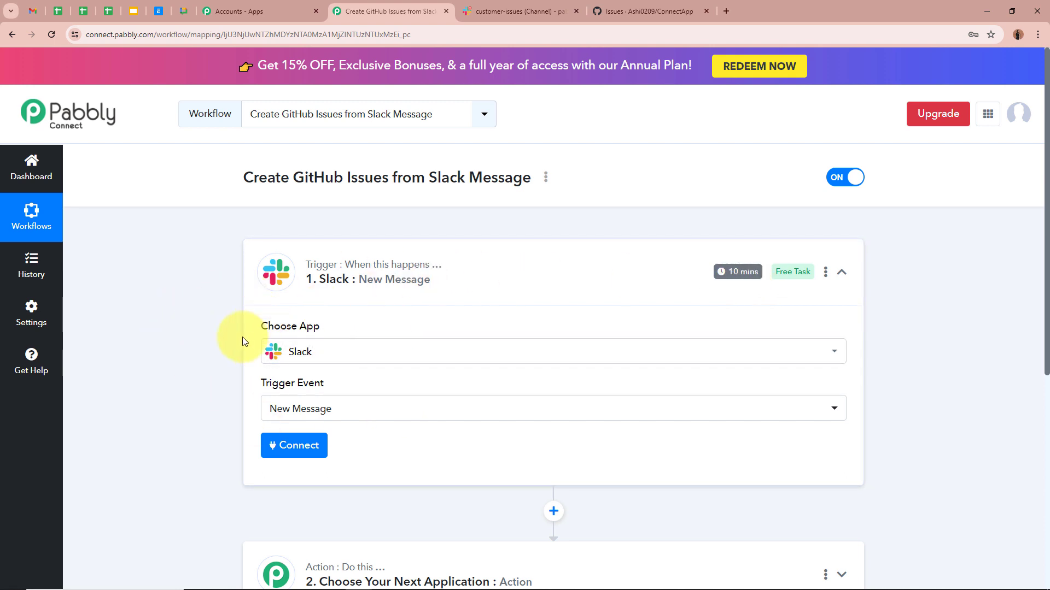
# Add a new Slack connection with token type bot and allow Pabbly Connect access to the pabbly 321 workspace
pyautogui.click(296, 447)
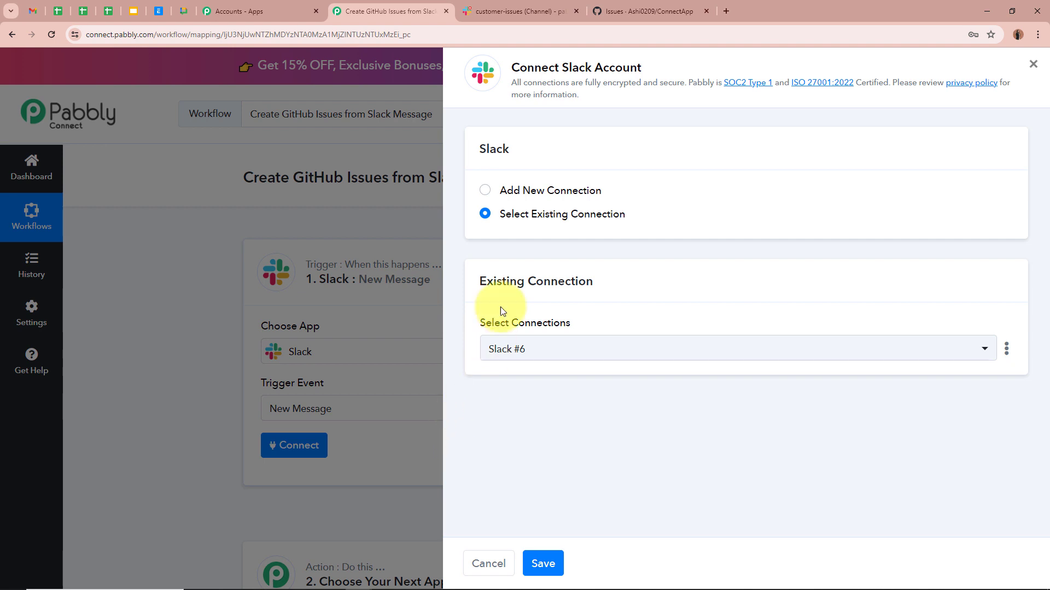
pyautogui.click(485, 190)
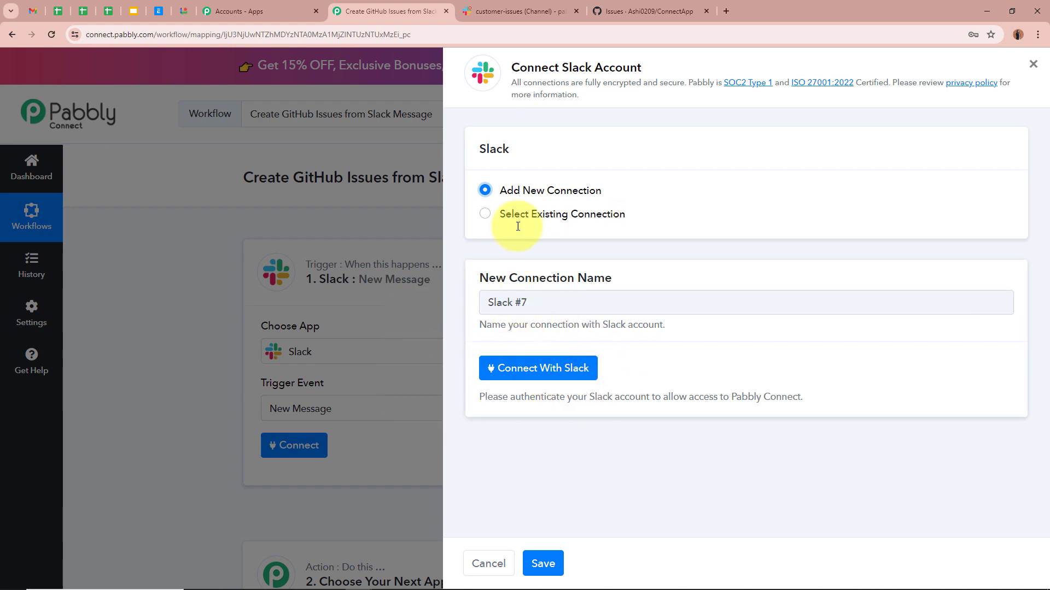
pyautogui.click(500, 11)
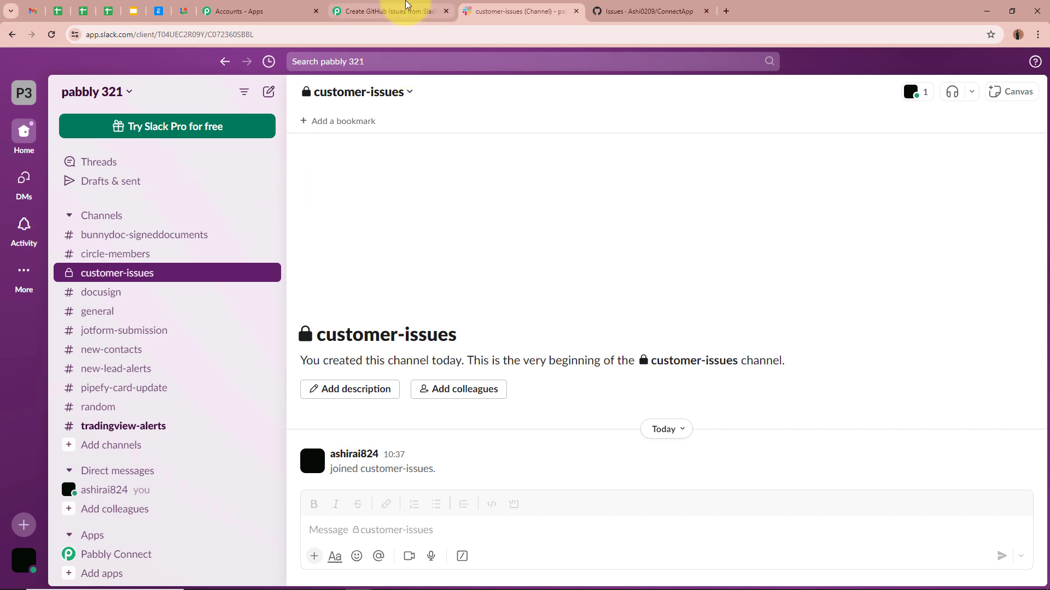
pyautogui.click(389, 11)
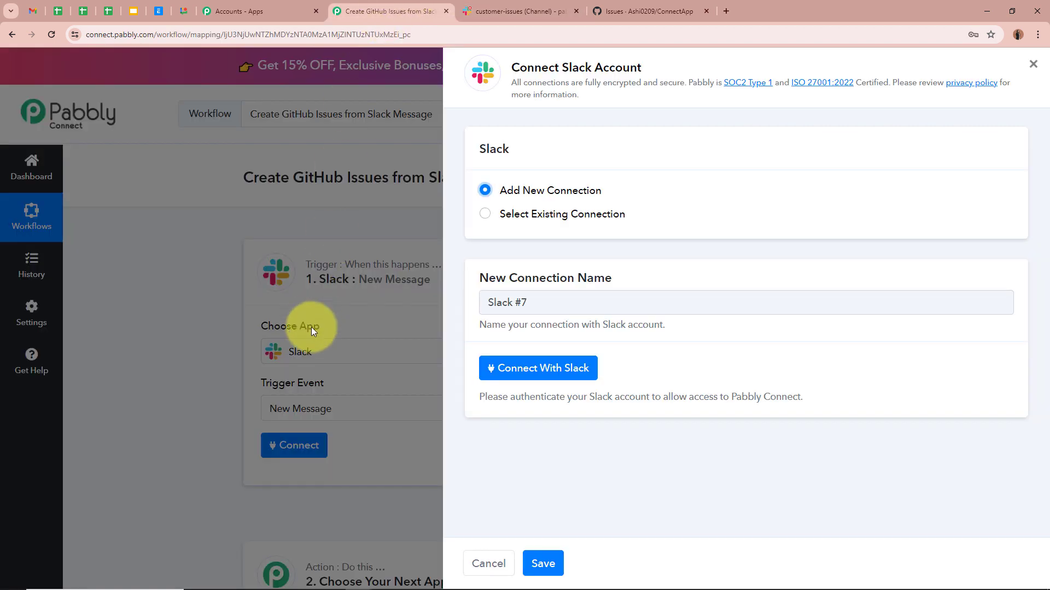
pyautogui.click(538, 368)
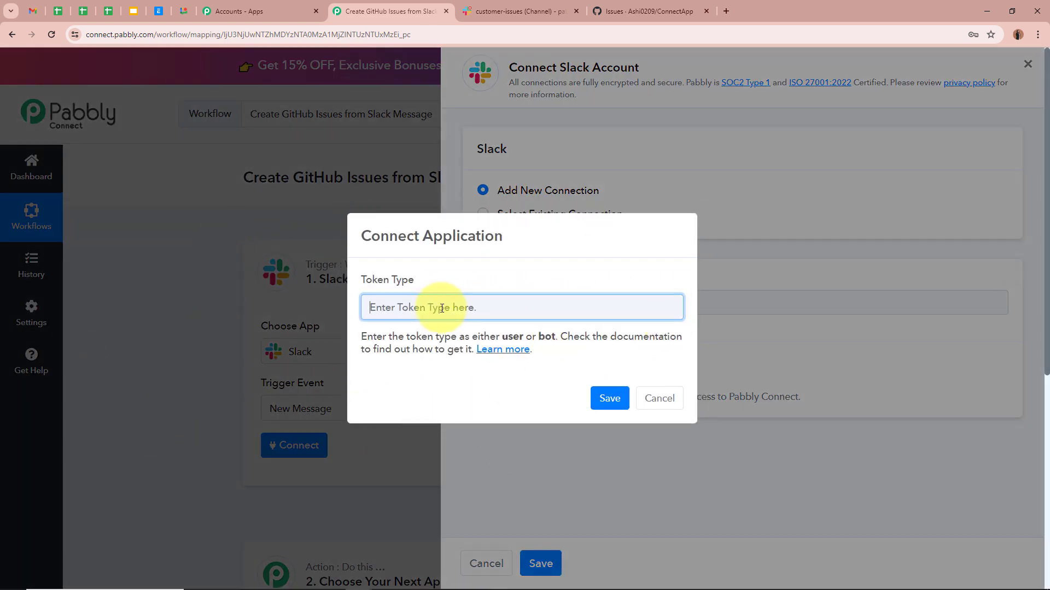
pyautogui.write('bot')
pyautogui.doubleClick(507, 335)
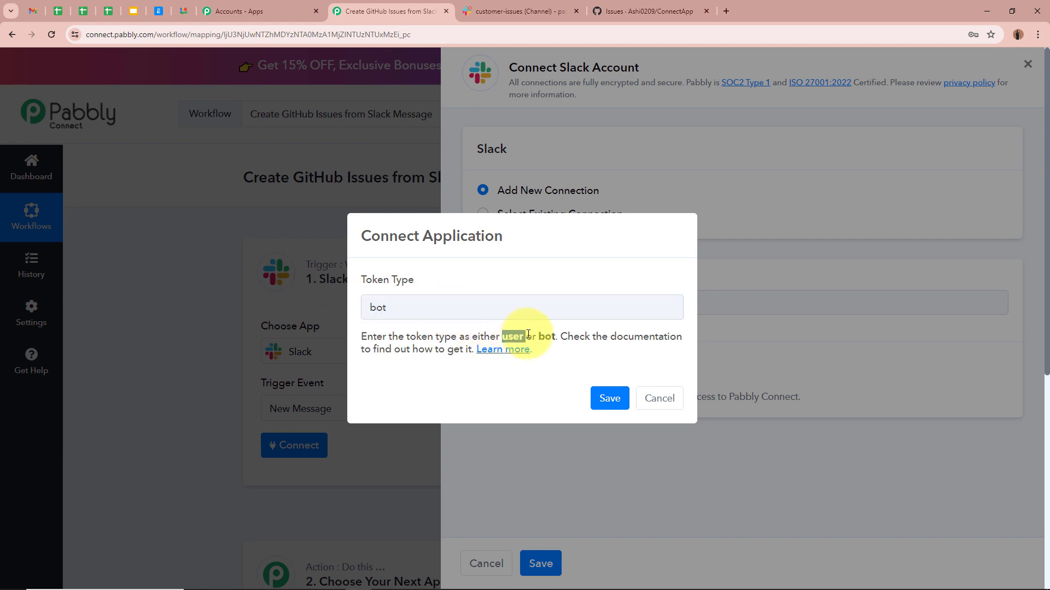
pyautogui.click(381, 307)
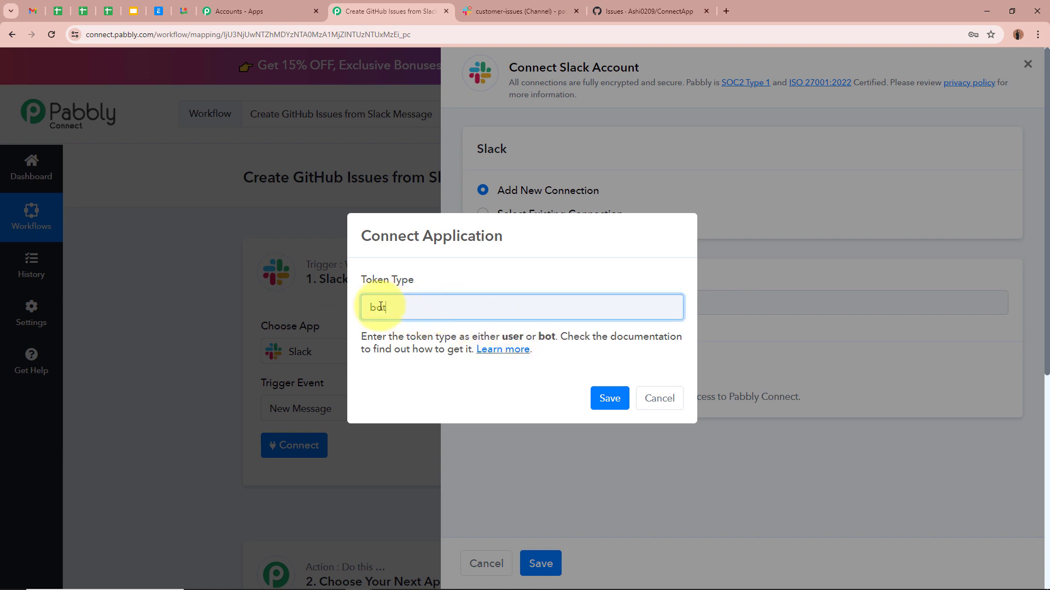
pyautogui.click(605, 404)
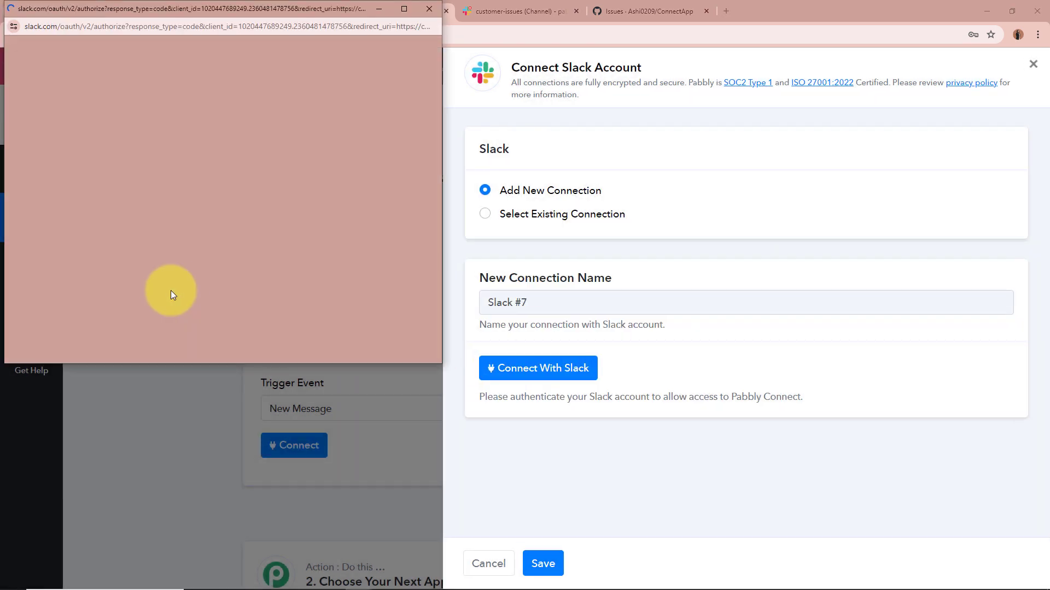
pyautogui.scroll(-5, 170, 294)
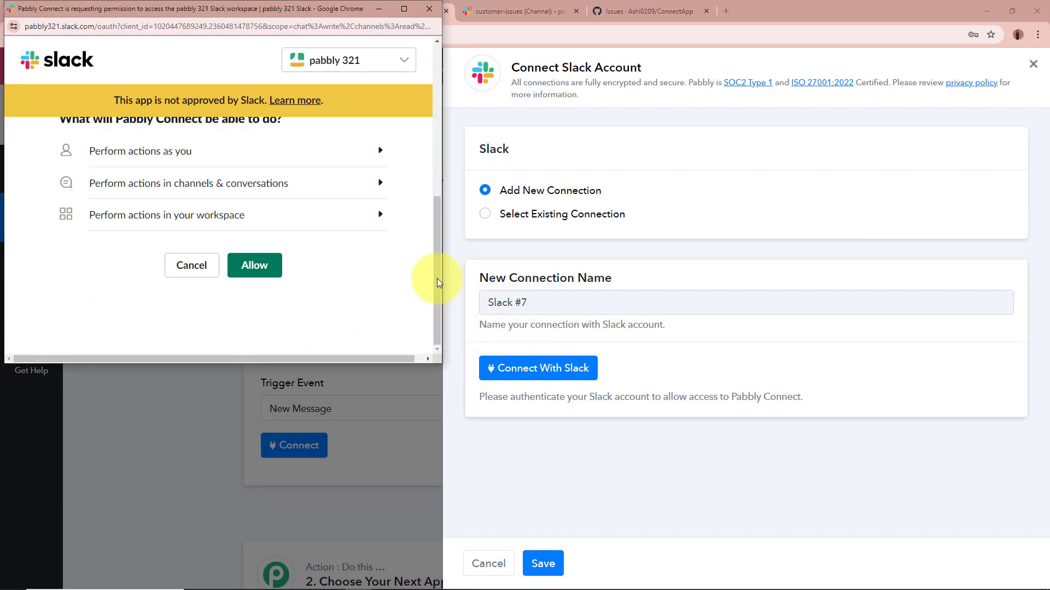
pyautogui.click(276, 275)
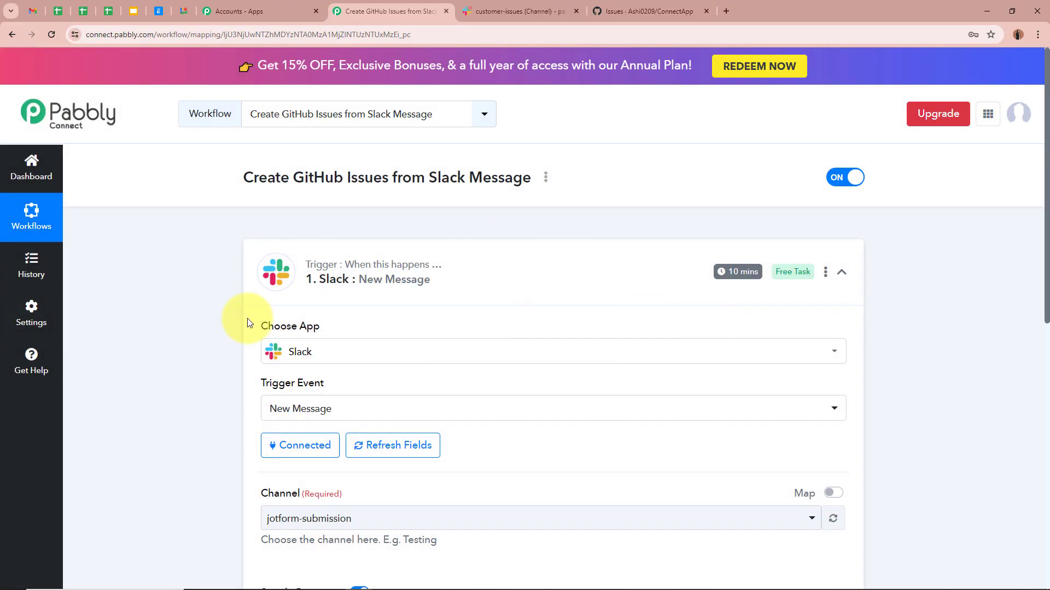
# Set the Slack trigger's channel to customer-issues, matching the channel open in the Slack workspace
pyautogui.scroll(-3, 165, 402)
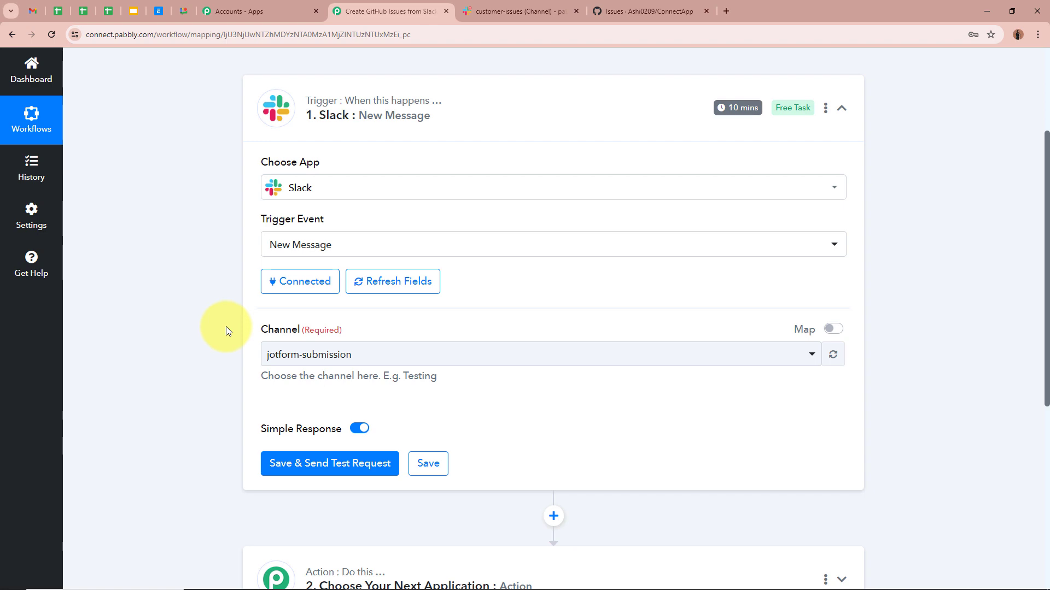
pyautogui.click(533, 11)
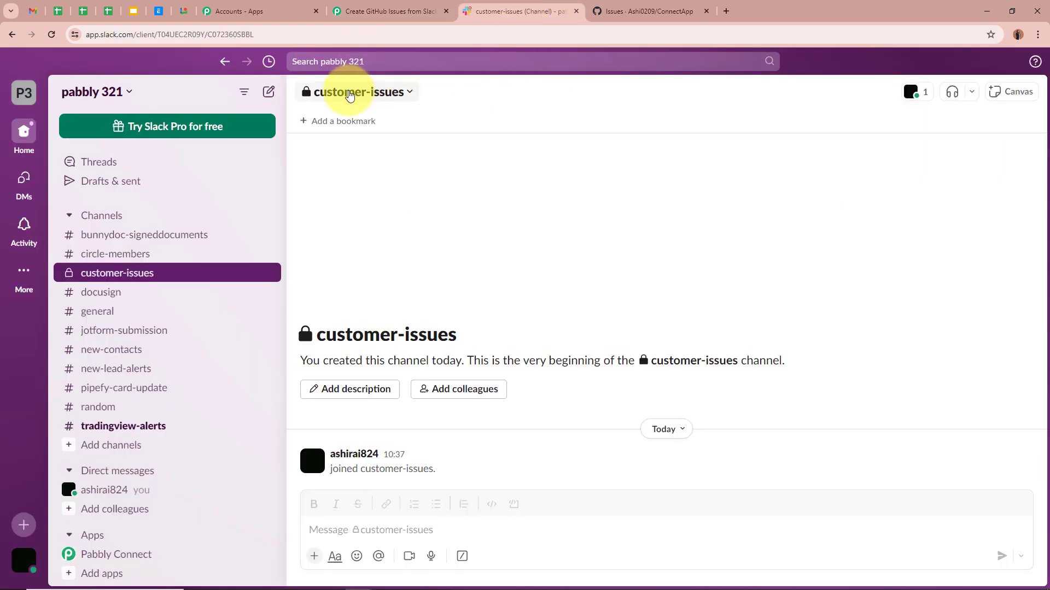
pyautogui.click(402, 17)
pyautogui.click(417, 367)
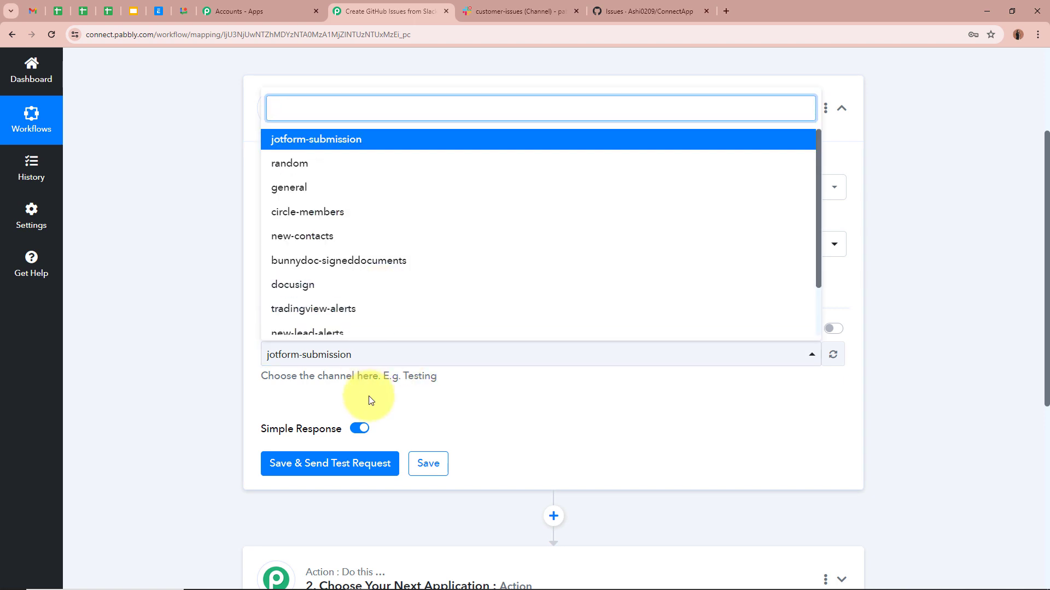
pyautogui.write('cus')
pyautogui.click(352, 324)
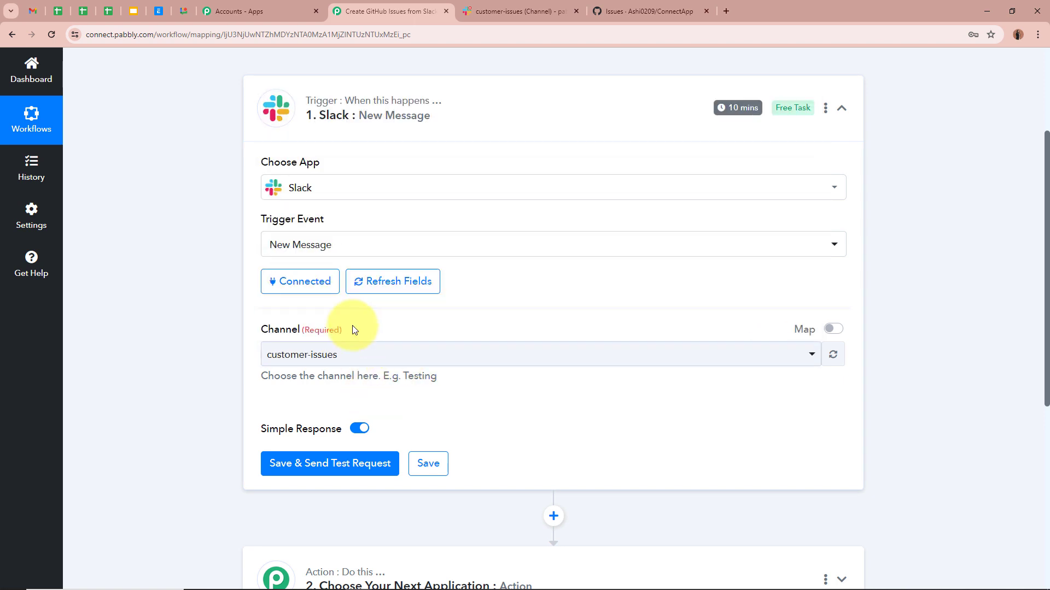
pyautogui.scroll(-1, 205, 363)
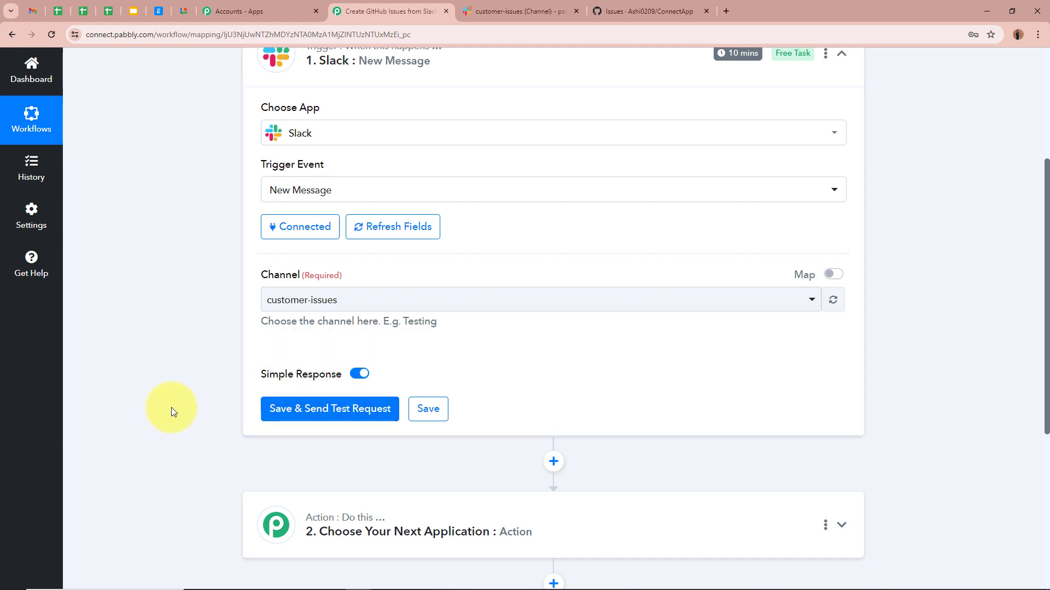
pyautogui.click(522, 11)
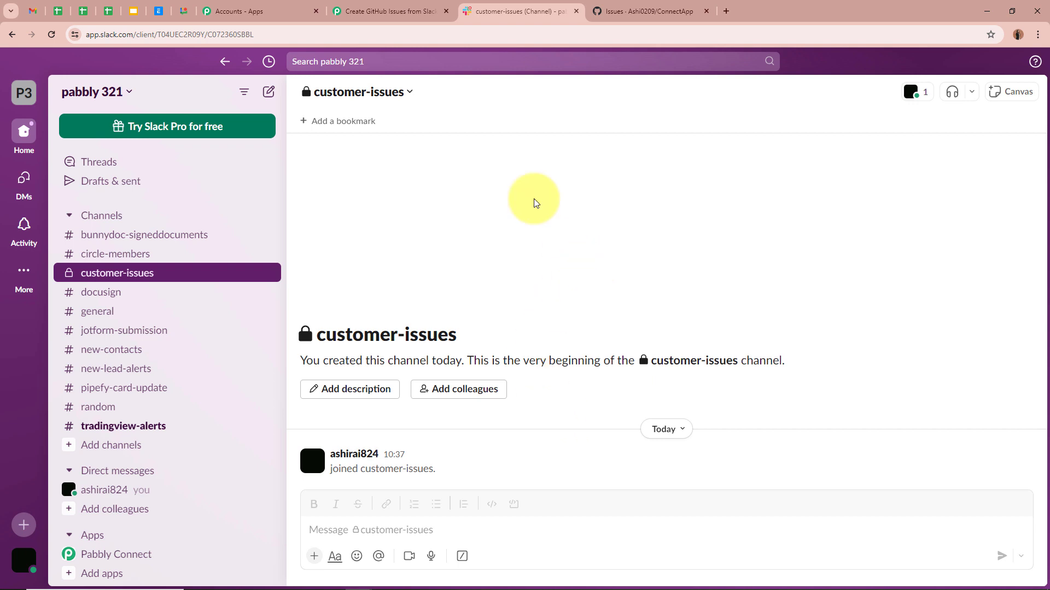
pyautogui.click(390, 10)
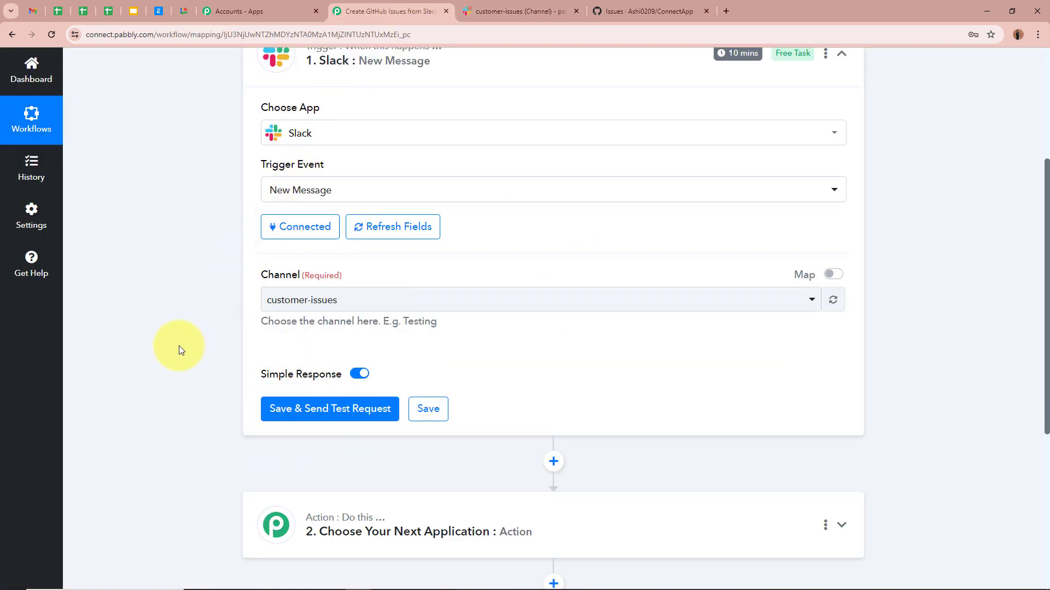
# In Slack's customer-issues channel, post a team message with bulleted customer name, issue title "Delay in Order Delivery" and a description of the delayed XYZ product order
pyautogui.click(492, 7)
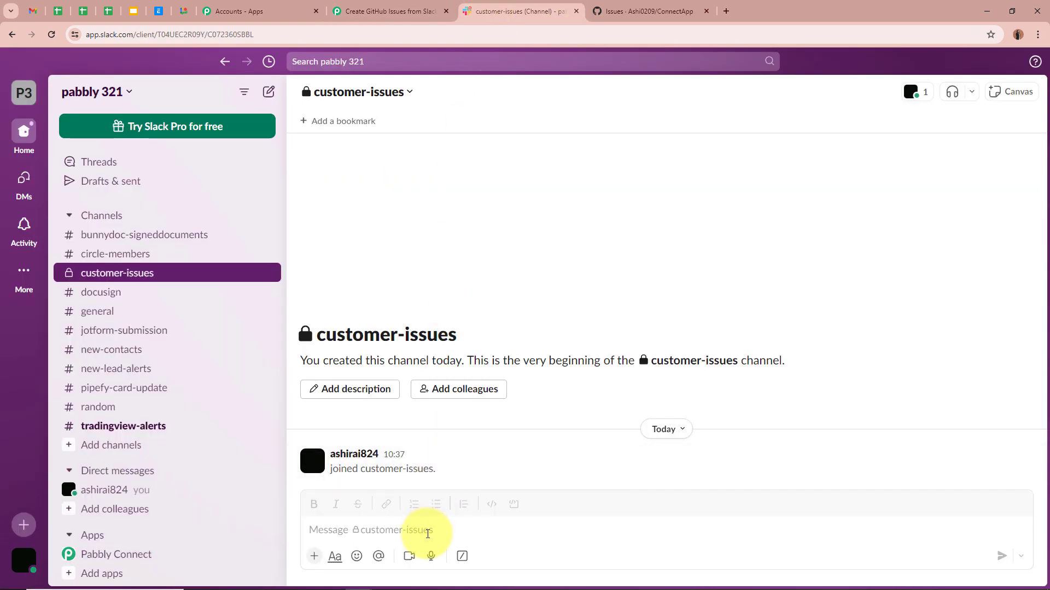
pyautogui.click(427, 533)
pyautogui.write("Hi Team, I hope this message finds you well.  We've received a report from one of our valued customers regarding an issue they're facing. Here are the details:  Customer Name: Dummy User123 Issue Title: Delay in Order Delivery Description of Issue: The customer placed an order for XYZ product on 27/04/2024, with the expected delivery date of 04/05/2024. However, due to supplier delays the order has been delayed.  This issue requires immediate attention to ensure we provide the best possible support to our customers. Best regards")
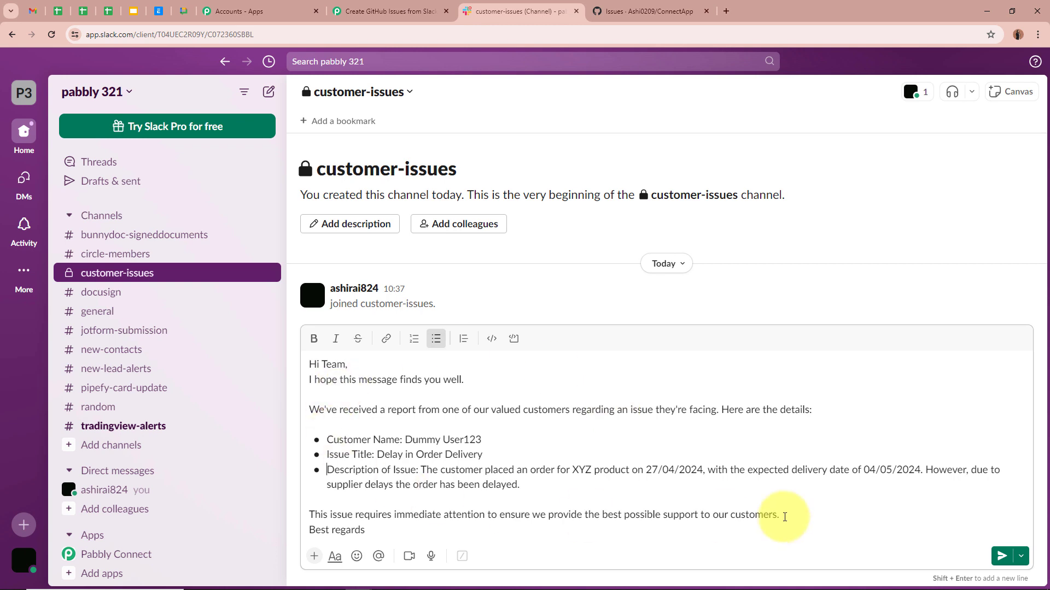
pyautogui.click(1000, 556)
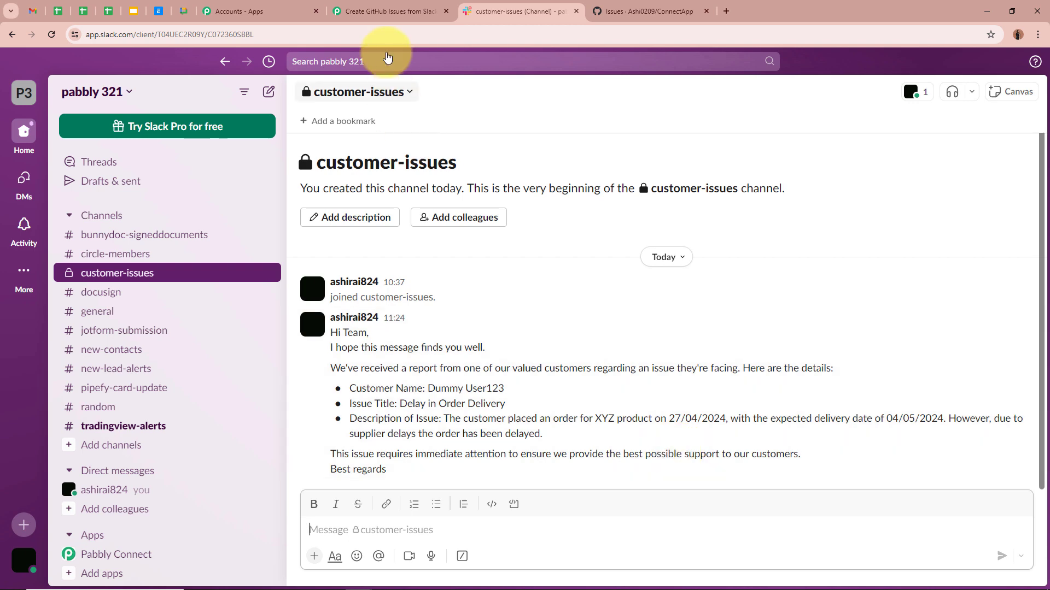
# Back in Pabbly Connect, save the Slack trigger and send a test request to capture the posted message
pyautogui.click(390, 11)
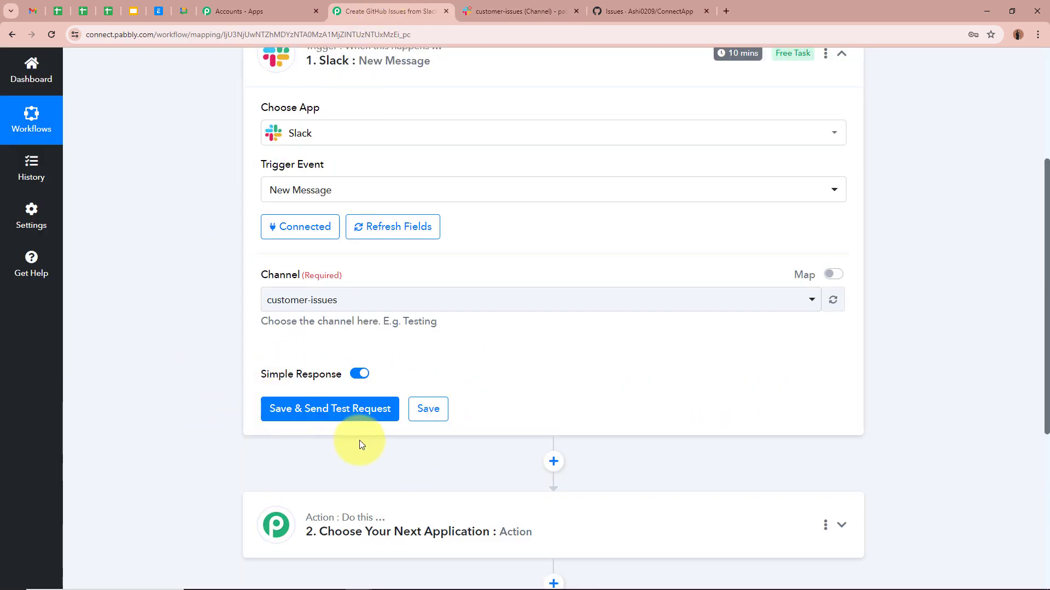
pyautogui.click(343, 409)
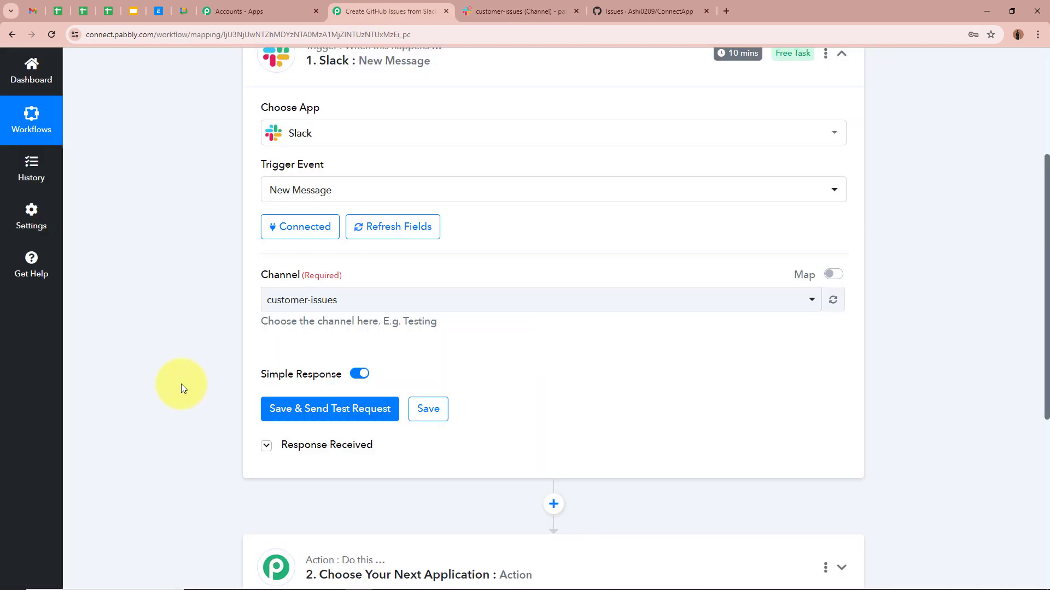
pyautogui.scroll(-5, 557, 290)
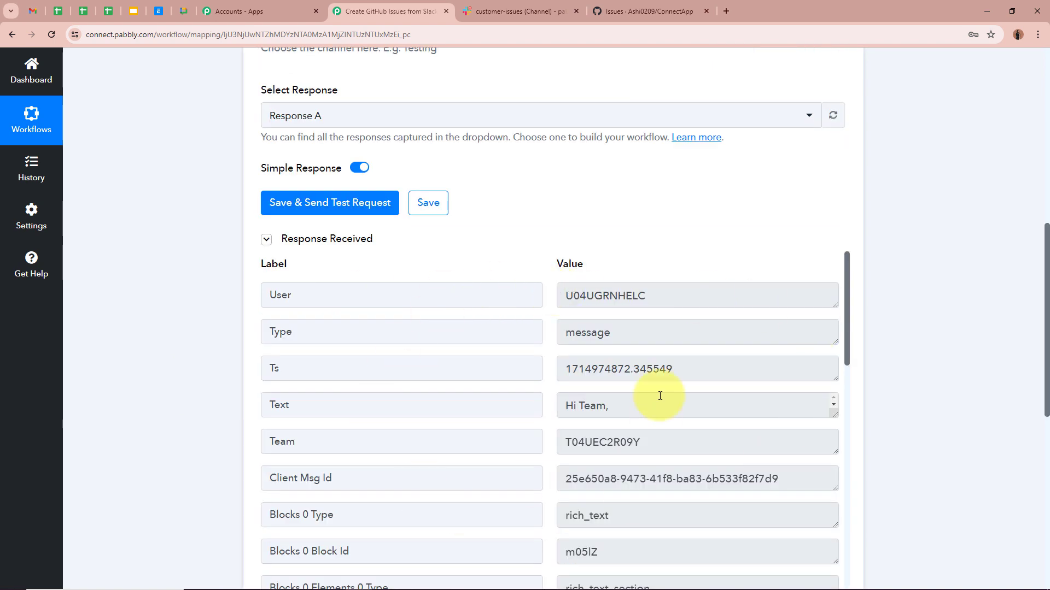
pyautogui.scroll(-1, 189, 308)
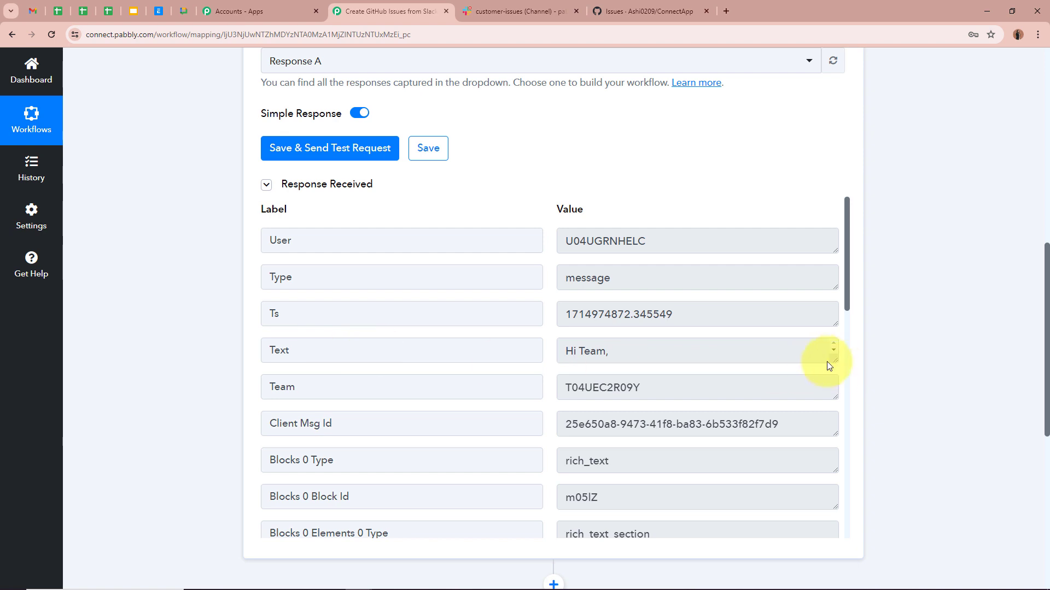
# Examine the captured response's full Text value and its separate greeting, customer name, issue title, description and closing text fields
pyautogui.moveTo(831, 359); pyautogui.dragTo(831, 511)
pyautogui.scroll(-3, 703, 422)
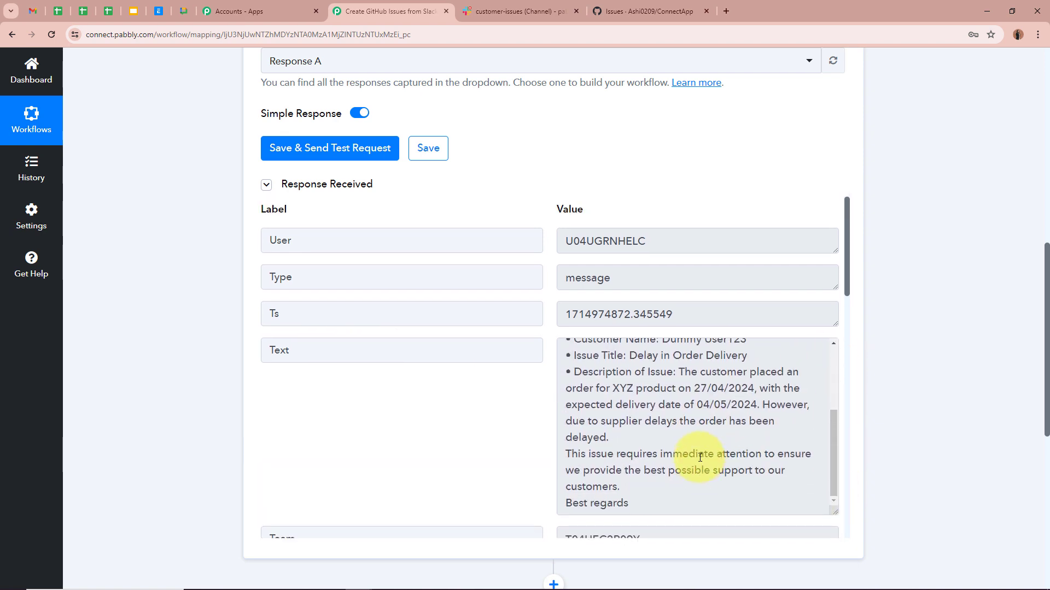
pyautogui.scroll(-4, 940, 427)
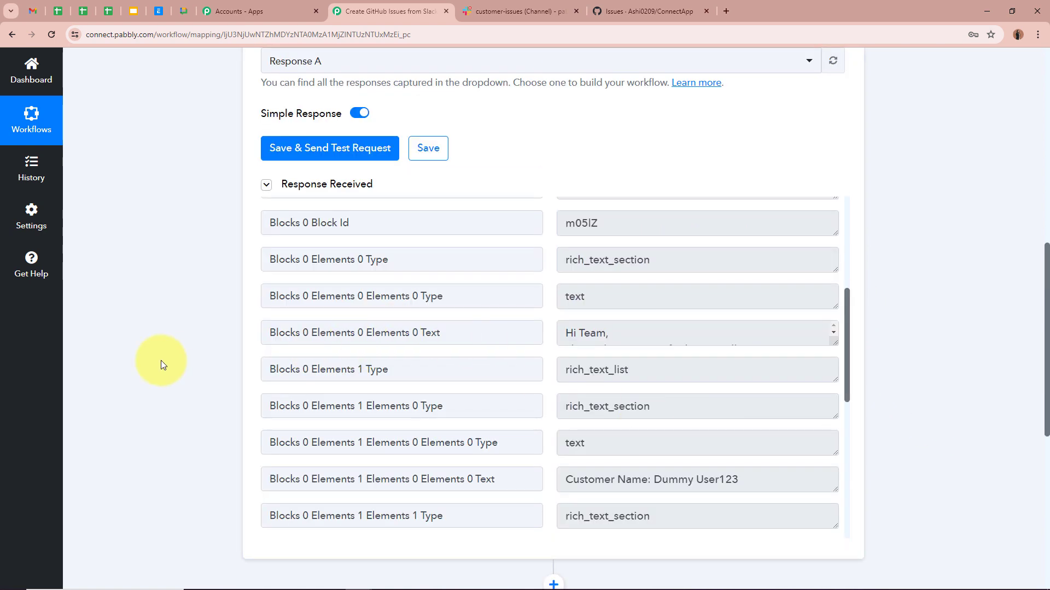
pyautogui.scroll(-1, 626, 420)
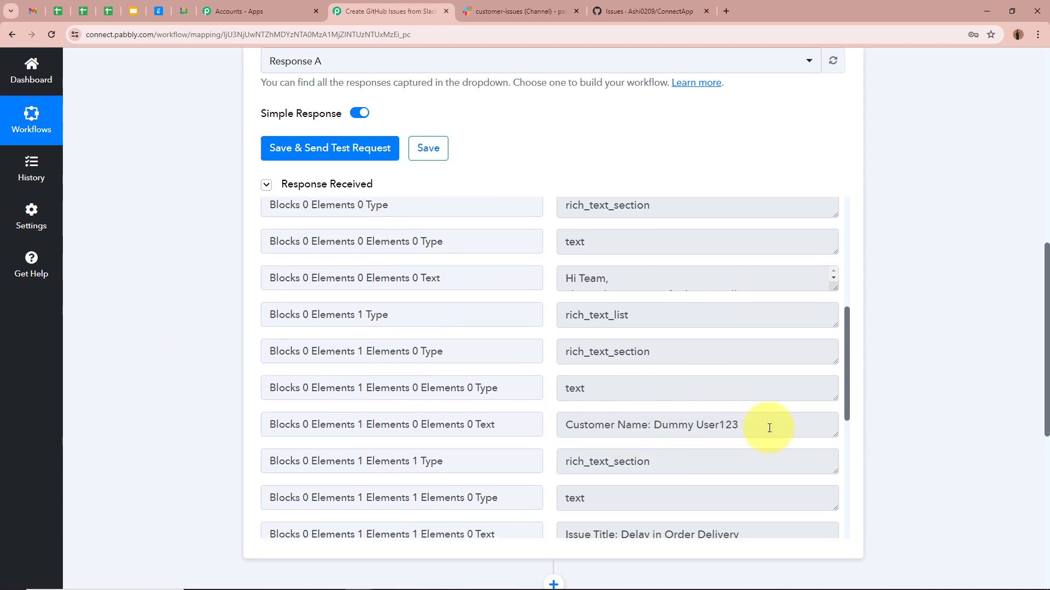
pyautogui.scroll(-1, 768, 429)
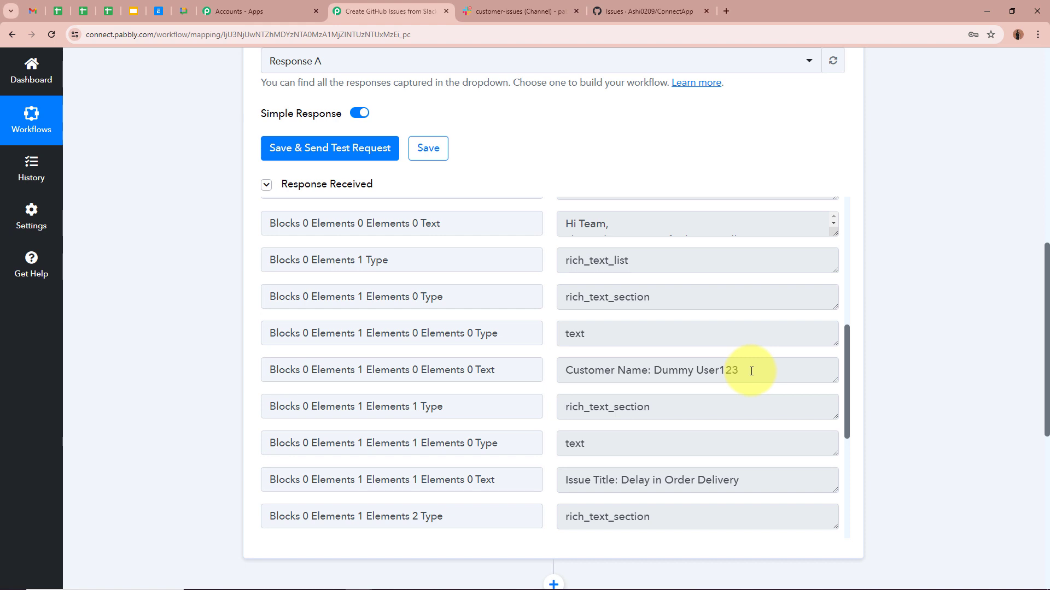
pyautogui.scroll(-1, 751, 370)
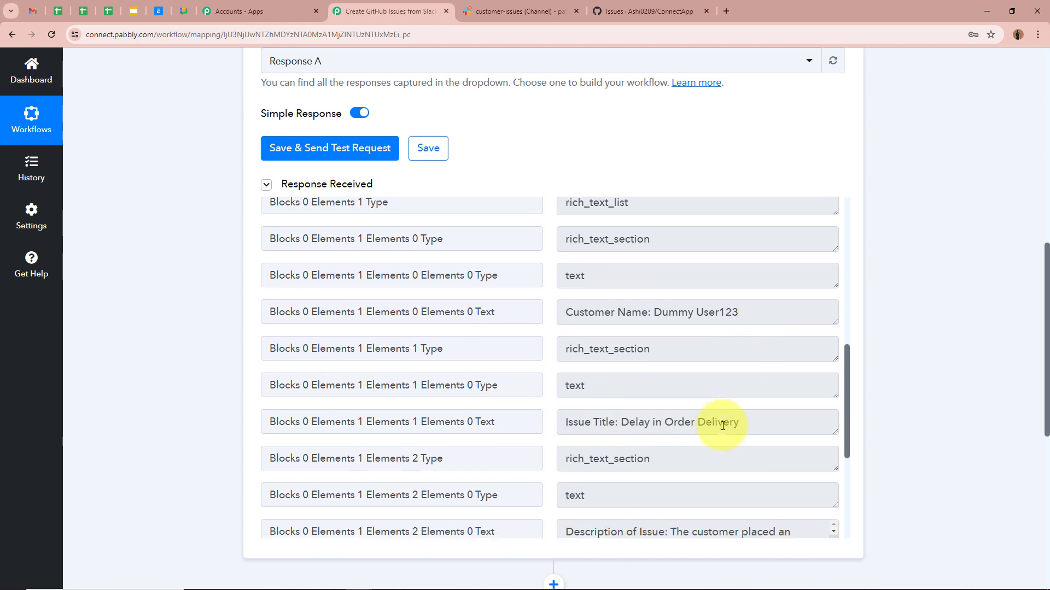
pyautogui.scroll(-2, 722, 426)
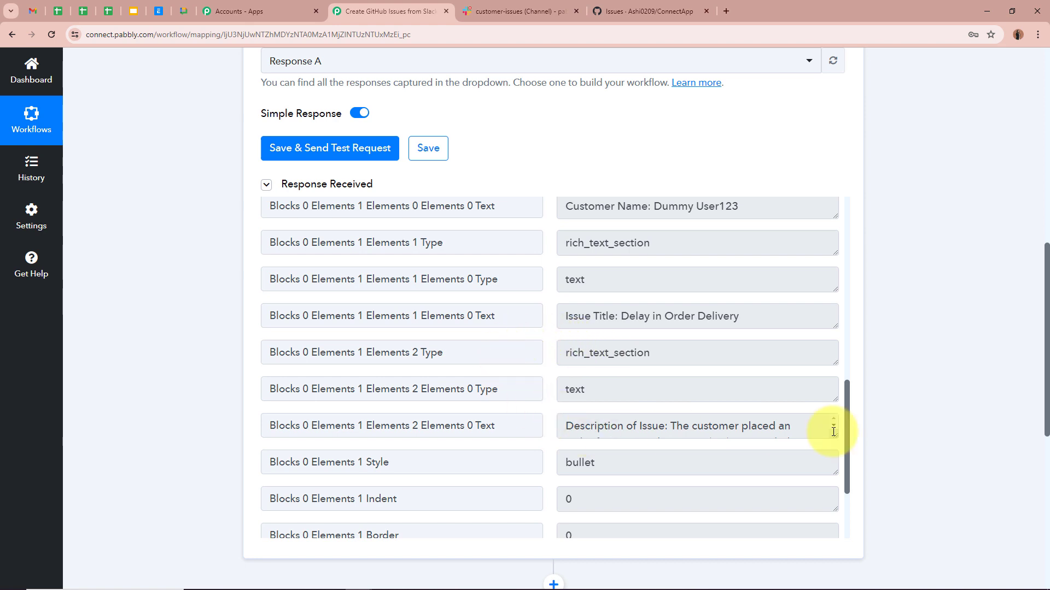
pyautogui.moveTo(835, 438); pyautogui.dragTo(834, 509)
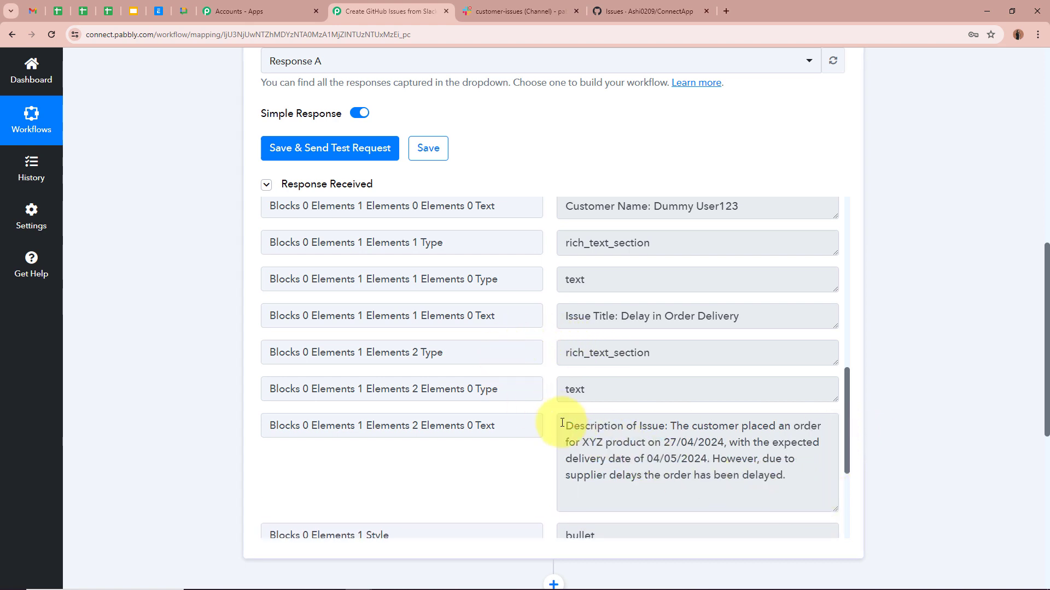
pyautogui.scroll(4, 792, 477)
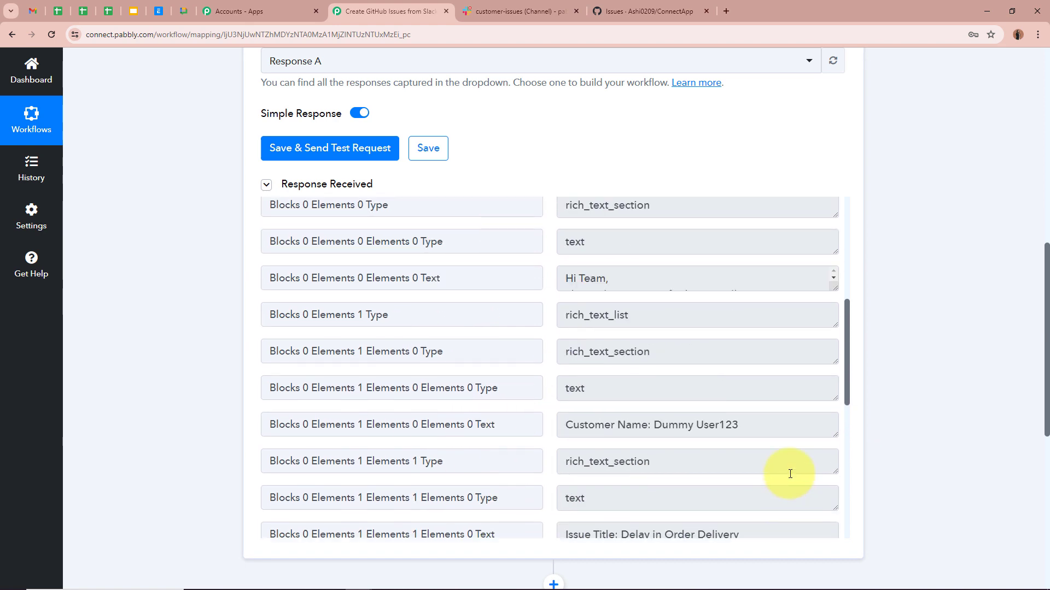
pyautogui.scroll(1, 710, 438)
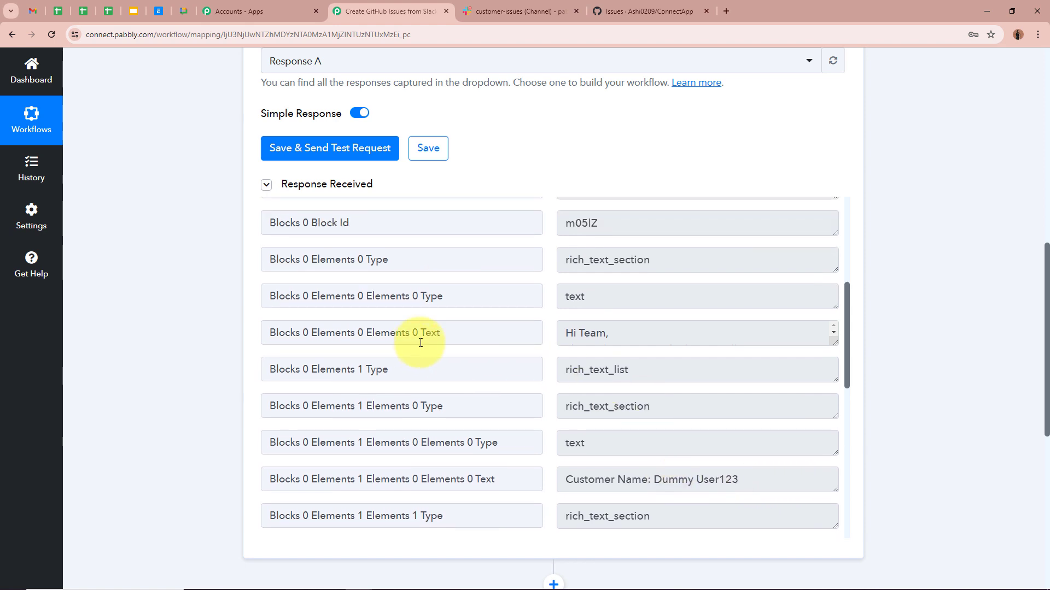
pyautogui.moveTo(833, 345); pyautogui.dragTo(835, 462)
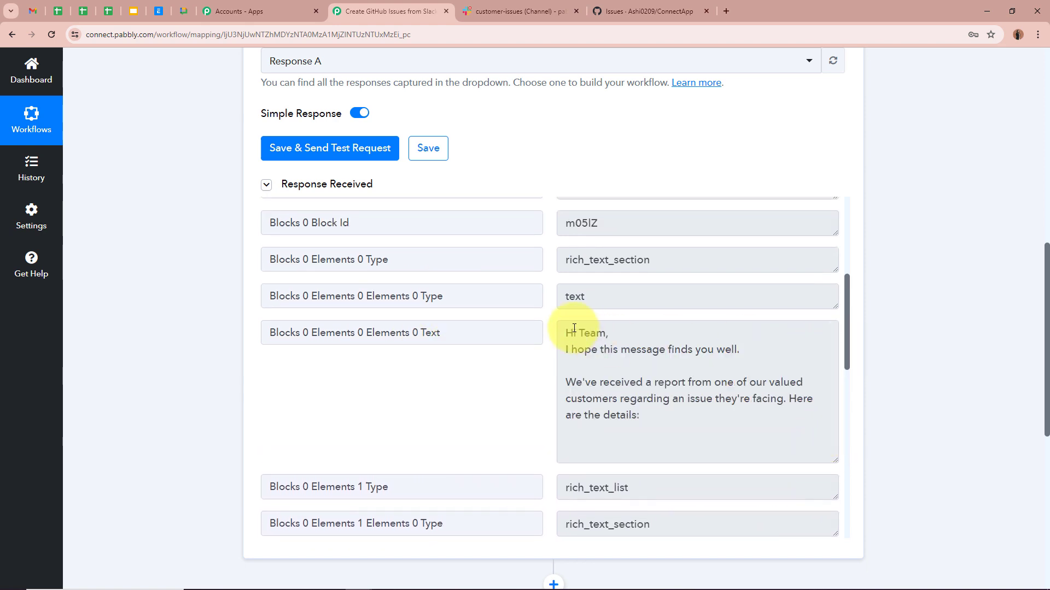
pyautogui.scroll(-8, 638, 417)
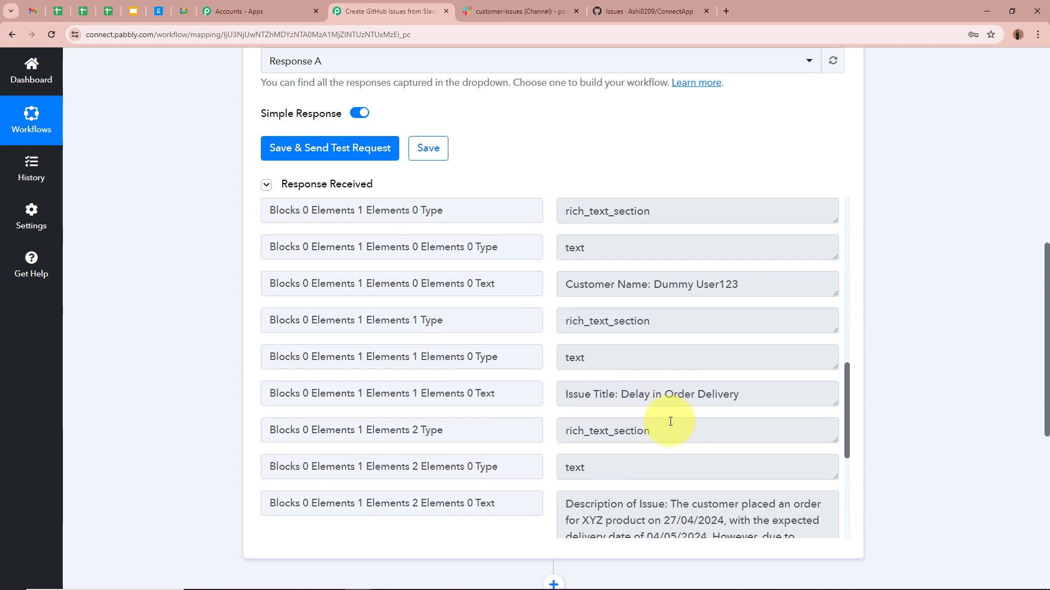
pyautogui.scroll(-6, 637, 434)
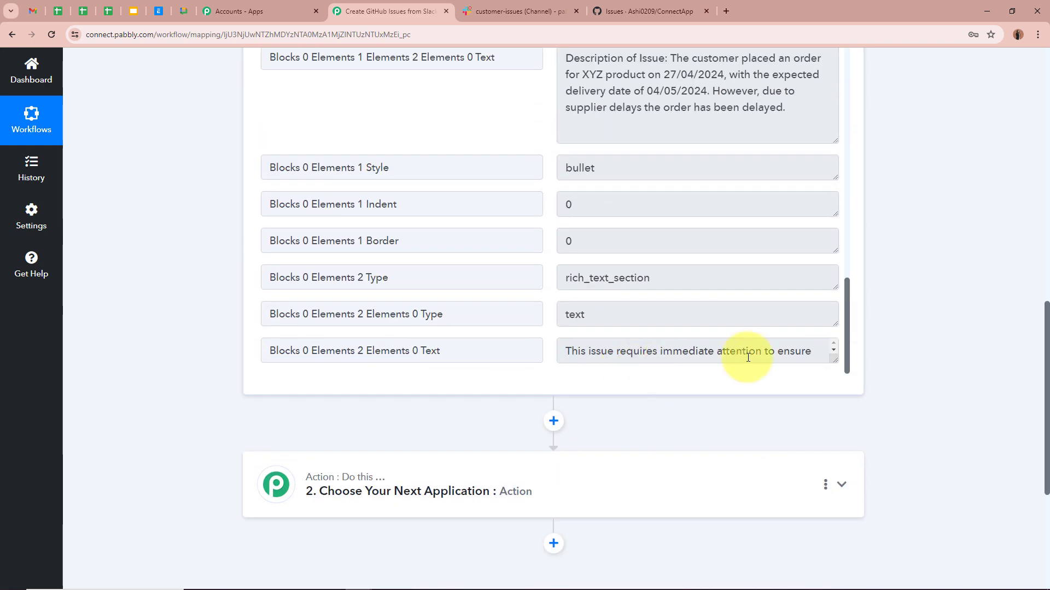
pyautogui.moveTo(838, 361); pyautogui.dragTo(813, 355)
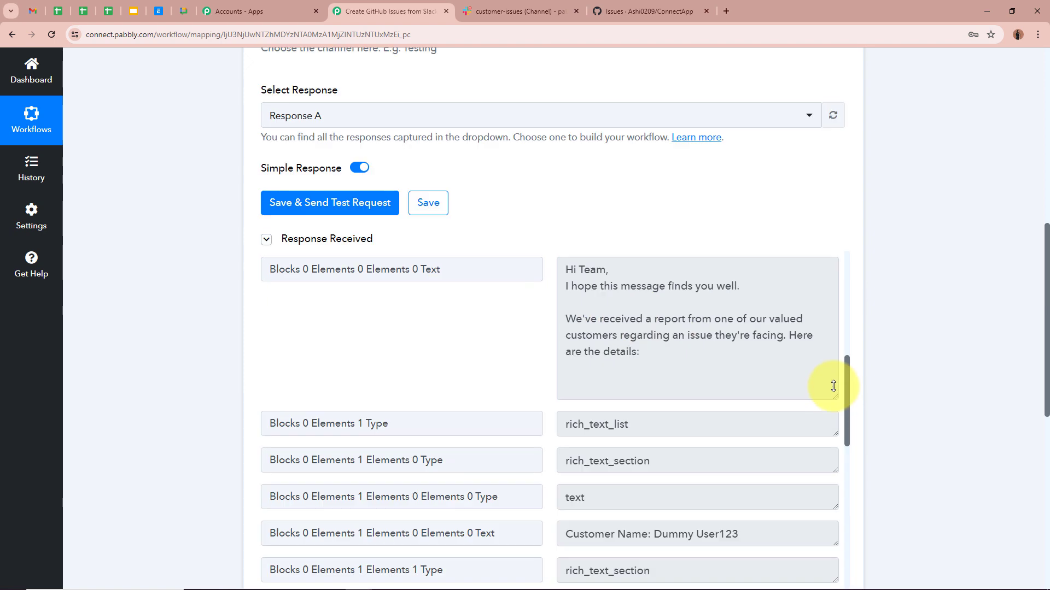
# Shrink the enlarged values in the Slack response and collapse the trigger step
pyautogui.moveTo(833, 390); pyautogui.dragTo(827, 282)
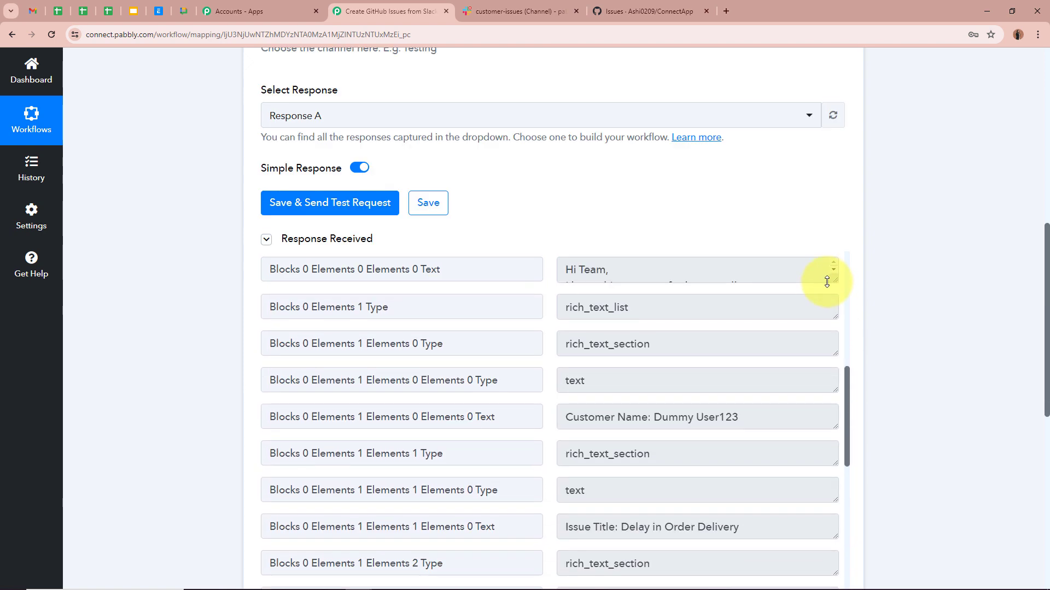
pyautogui.scroll(1, 802, 350)
pyautogui.scroll(3, 803, 350)
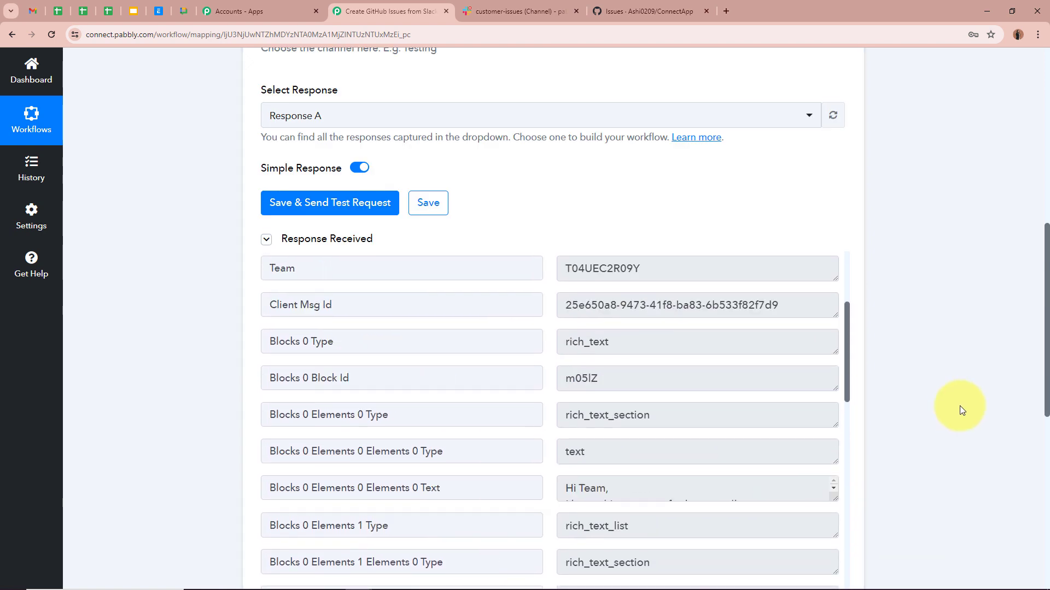
pyautogui.scroll(3, 738, 415)
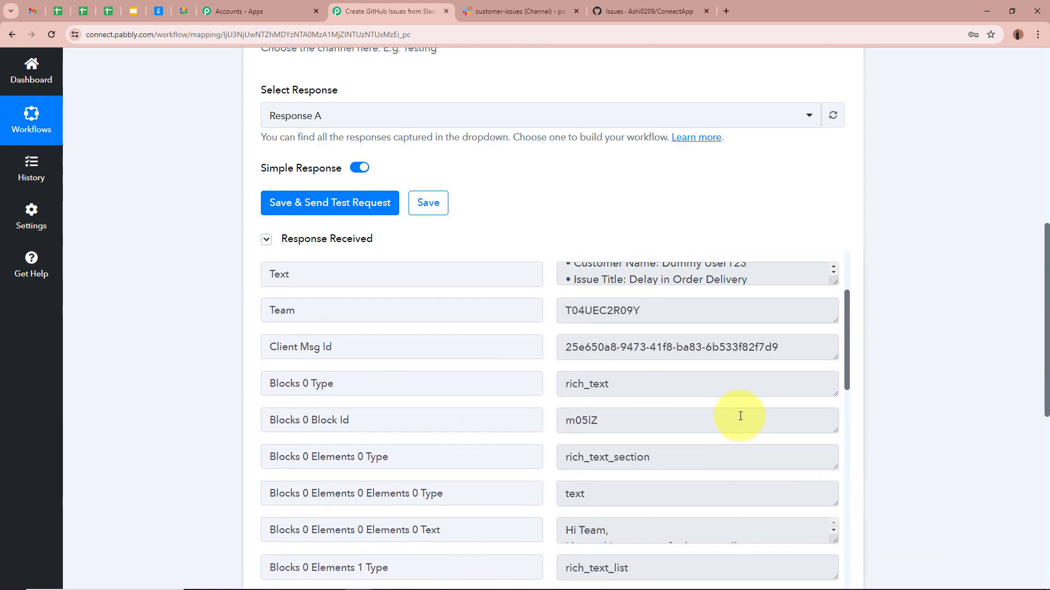
pyautogui.scroll(2, 719, 342)
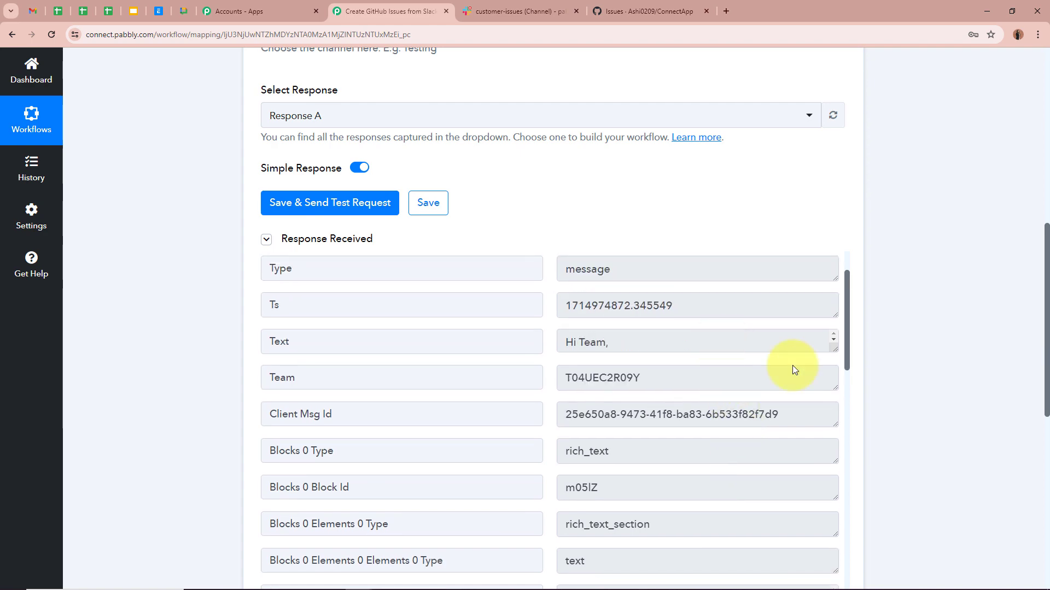
pyautogui.scroll(2, 824, 425)
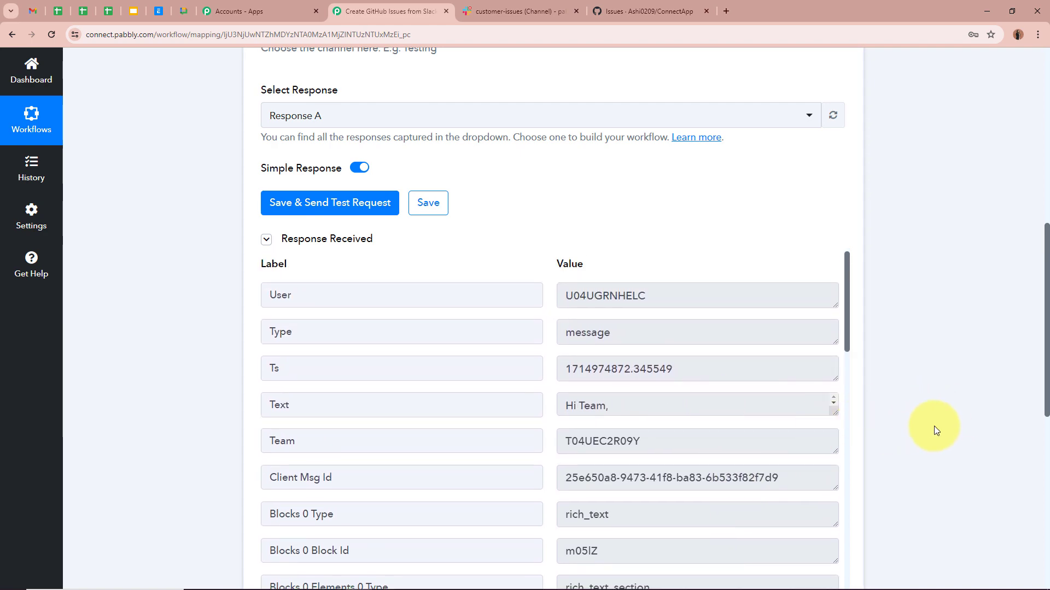
pyautogui.scroll(-3, 738, 422)
pyautogui.scroll(1, 729, 413)
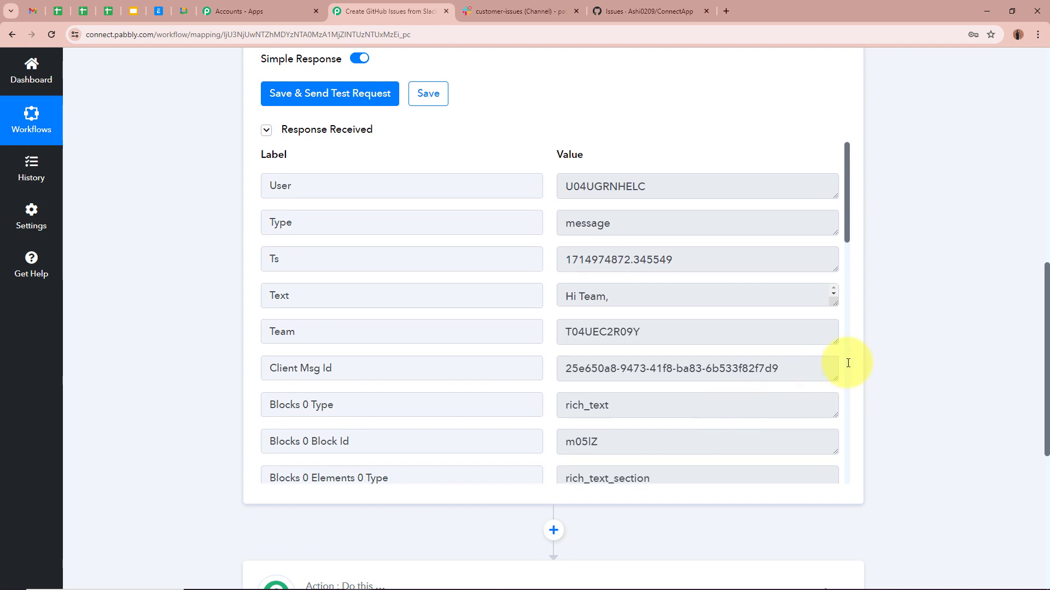
pyautogui.scroll(9, 924, 328)
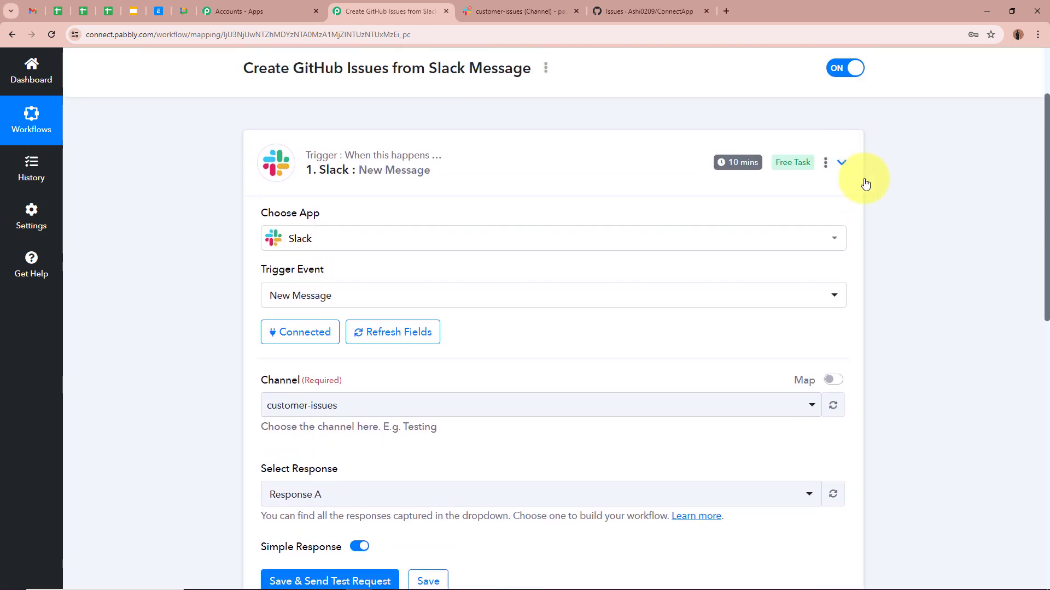
pyautogui.click(865, 184)
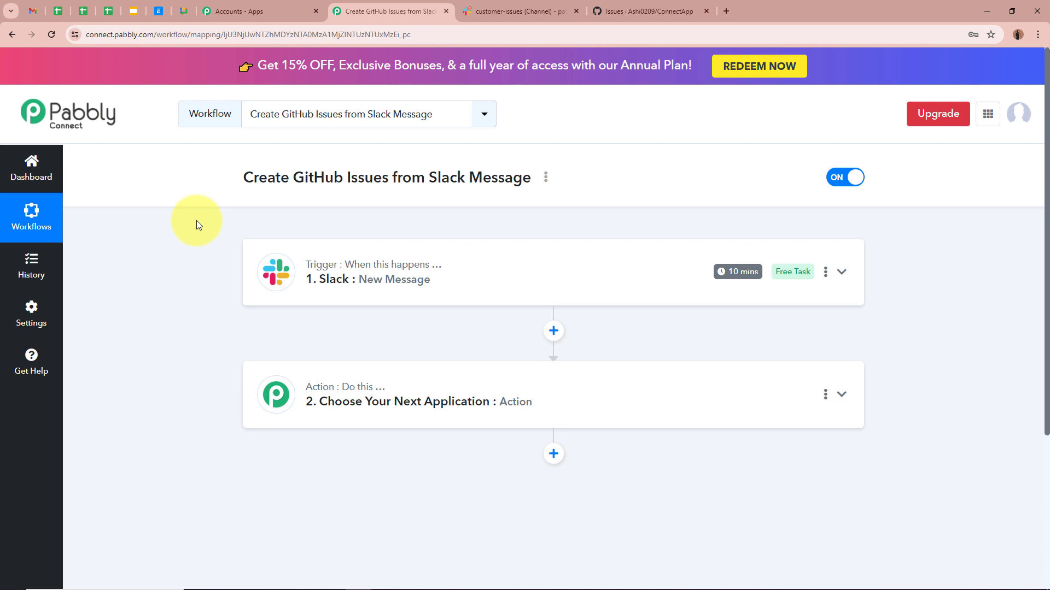
# Set the workflow's action application to GitHub with the Create an Issue action event
pyautogui.click(840, 395)
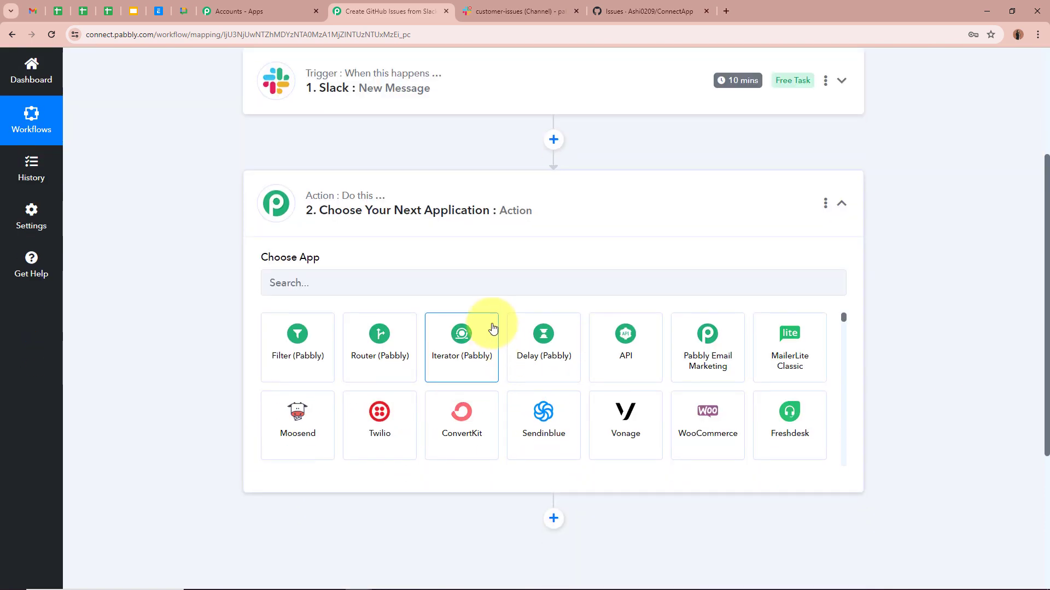
pyautogui.click(530, 281)
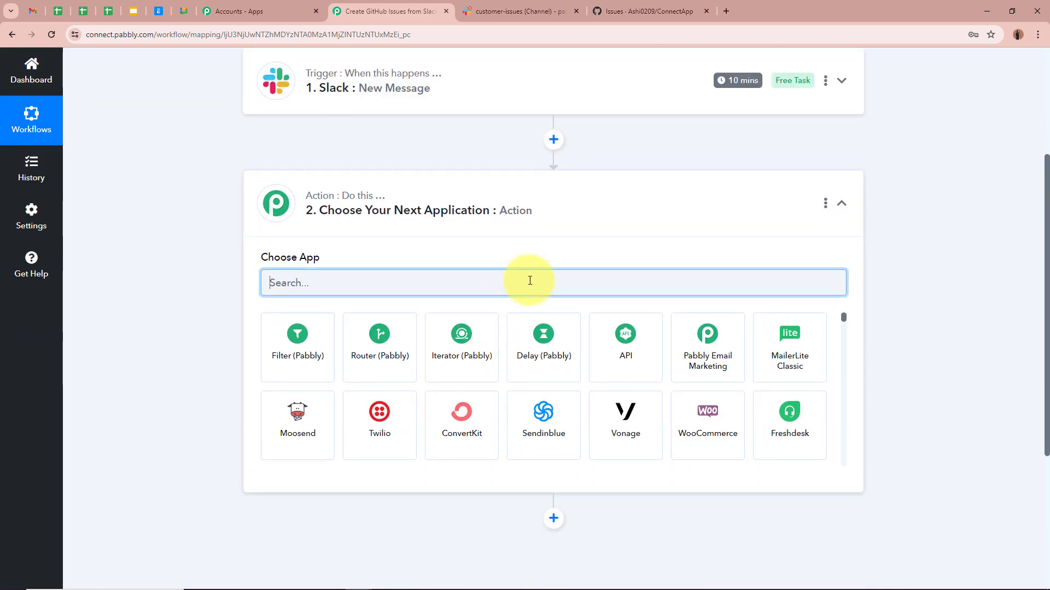
pyautogui.write('Git')
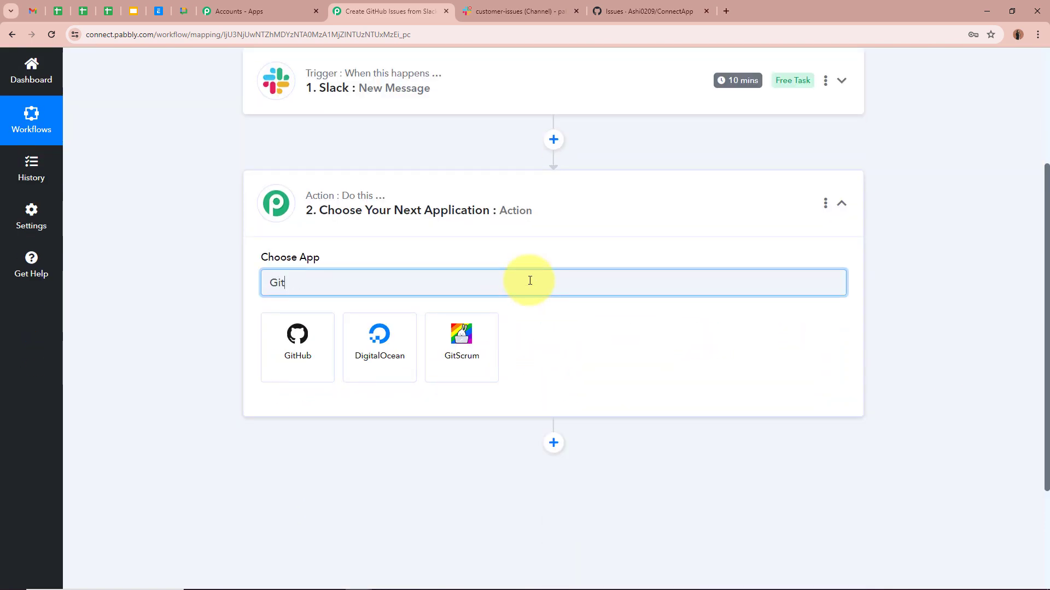
pyautogui.click(297, 328)
pyautogui.click(375, 339)
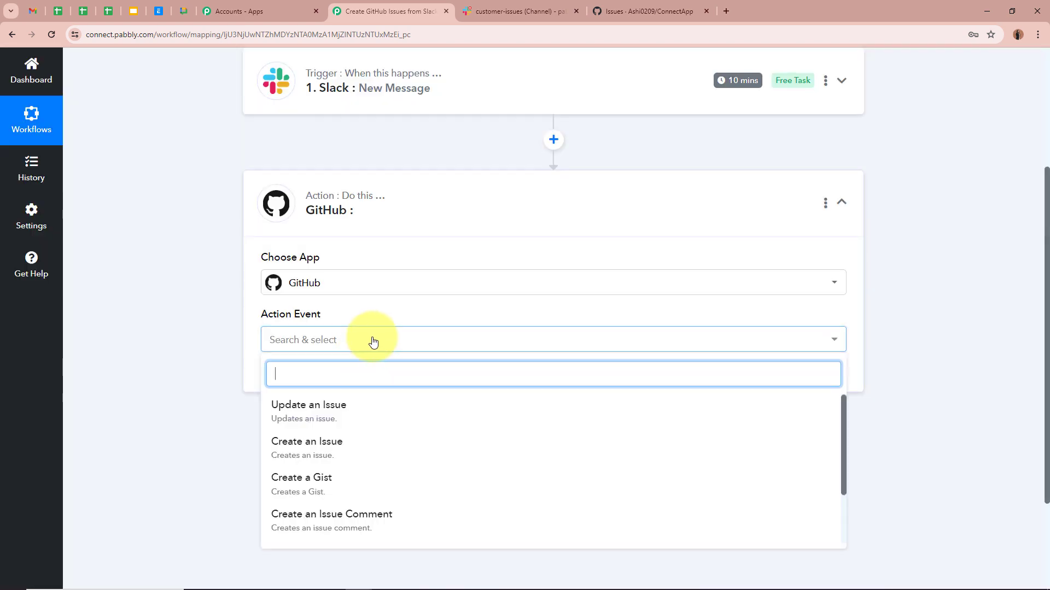
pyautogui.click(386, 455)
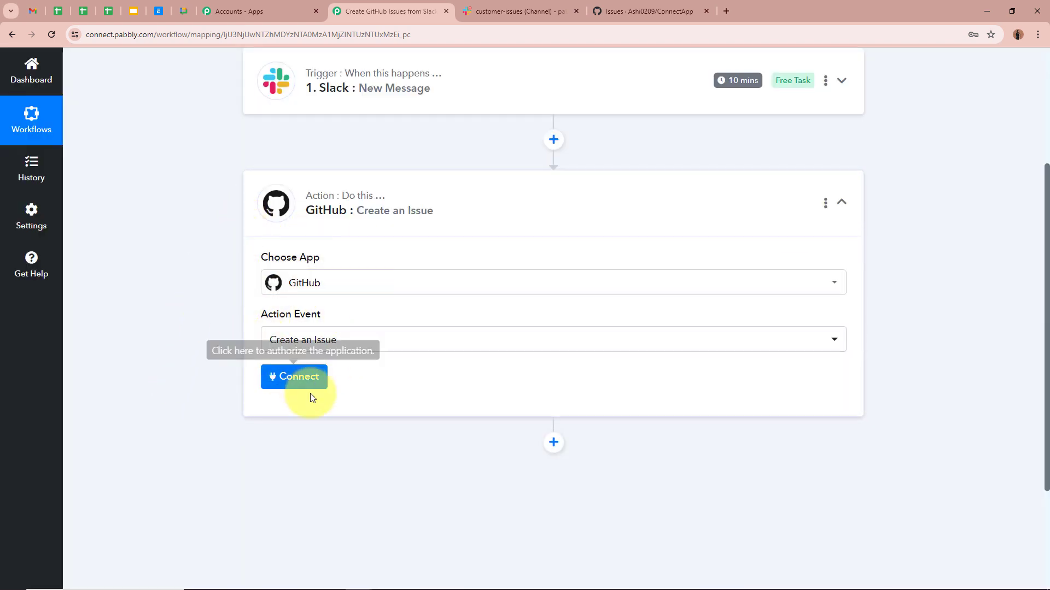
# Add a new GitHub connection for the action and authorize Pabbly to access the GitHub account
pyautogui.click(303, 380)
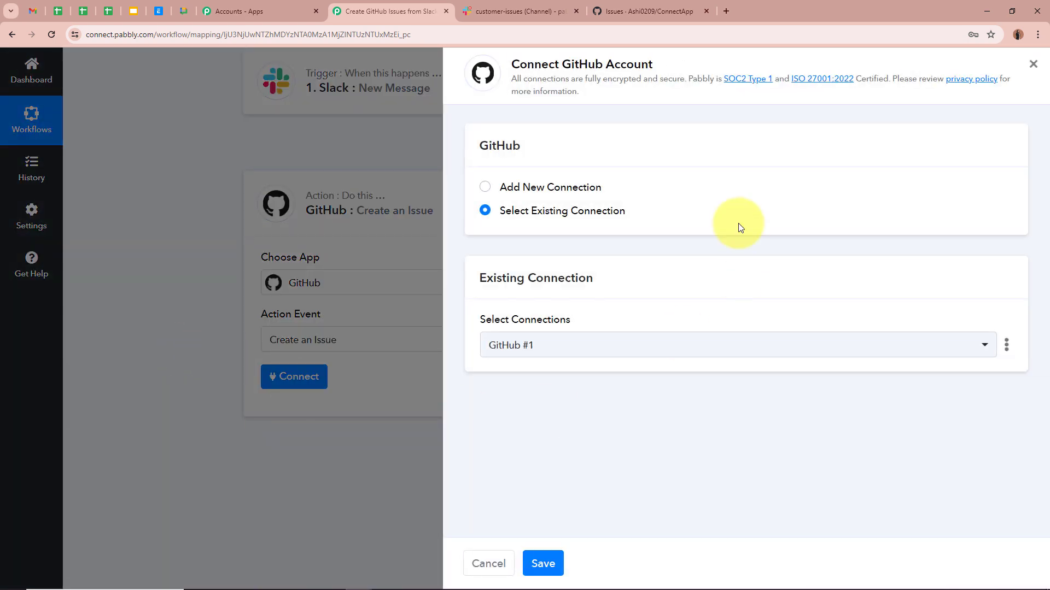
pyautogui.click(484, 186)
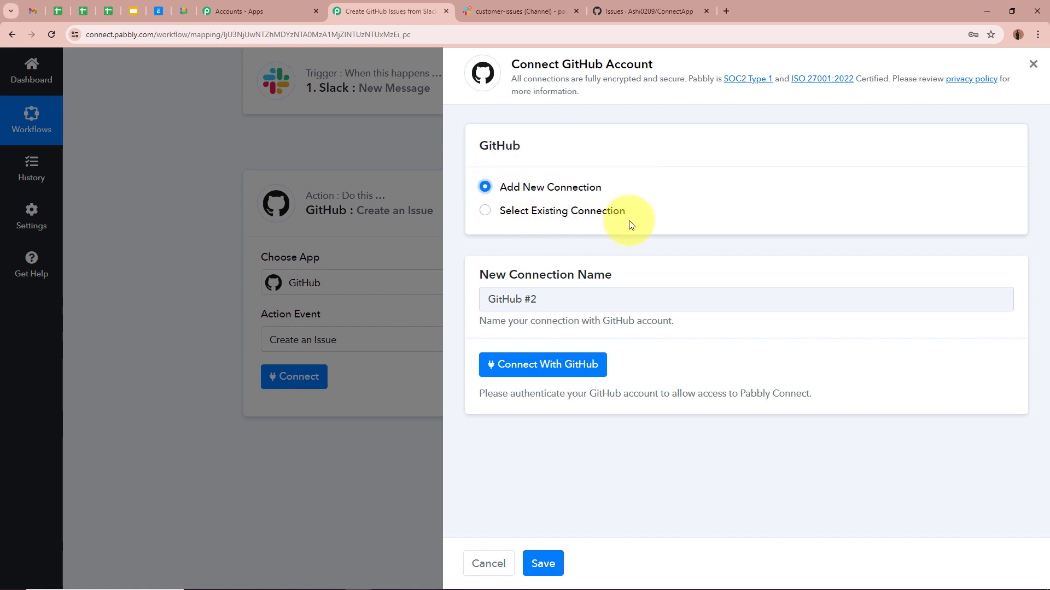
pyautogui.click(566, 364)
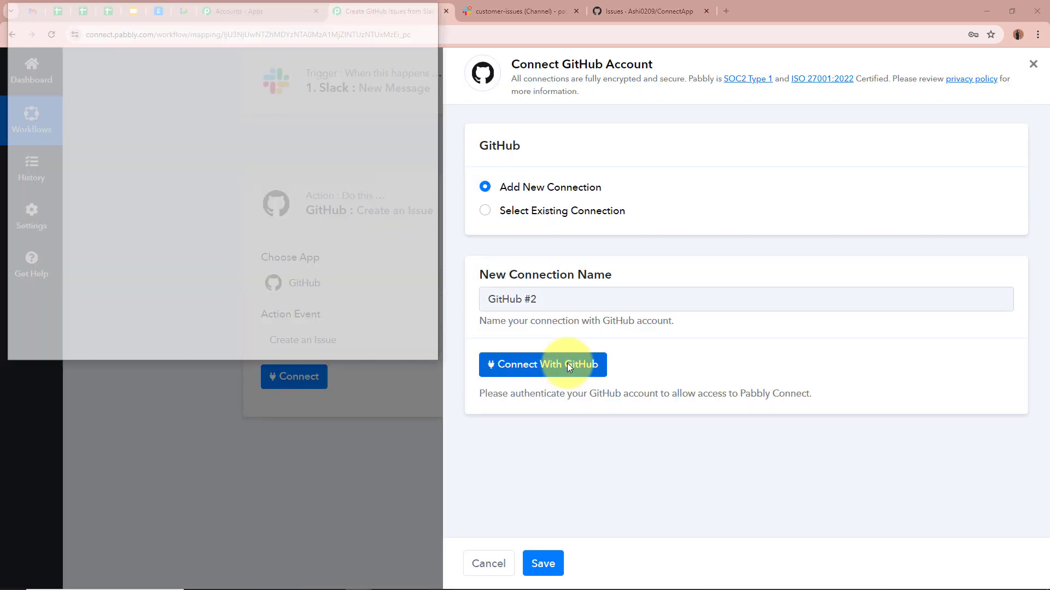
pyautogui.scroll(2, 399, 265)
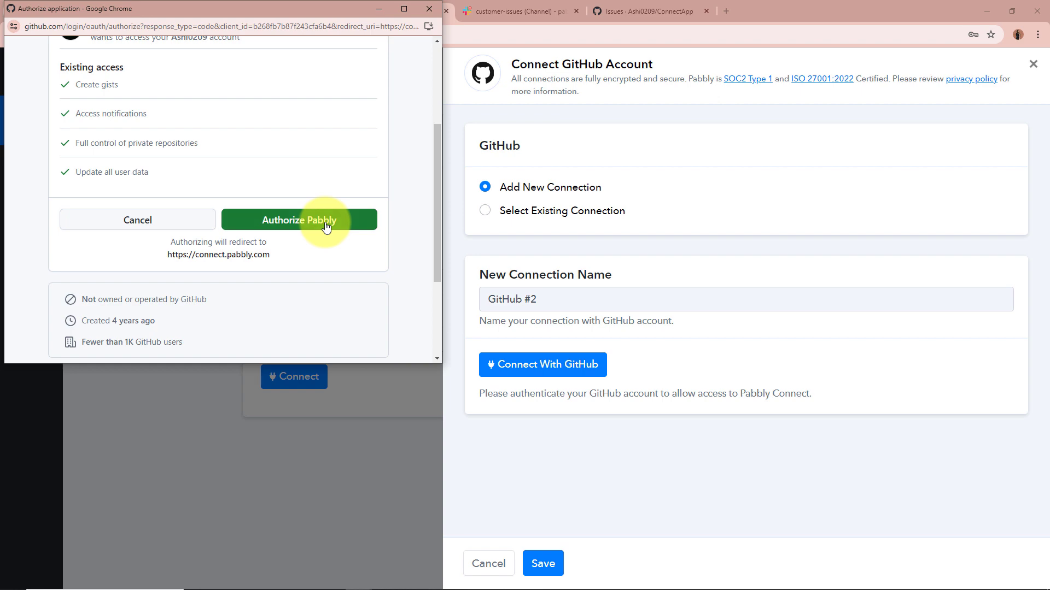
pyautogui.click(327, 226)
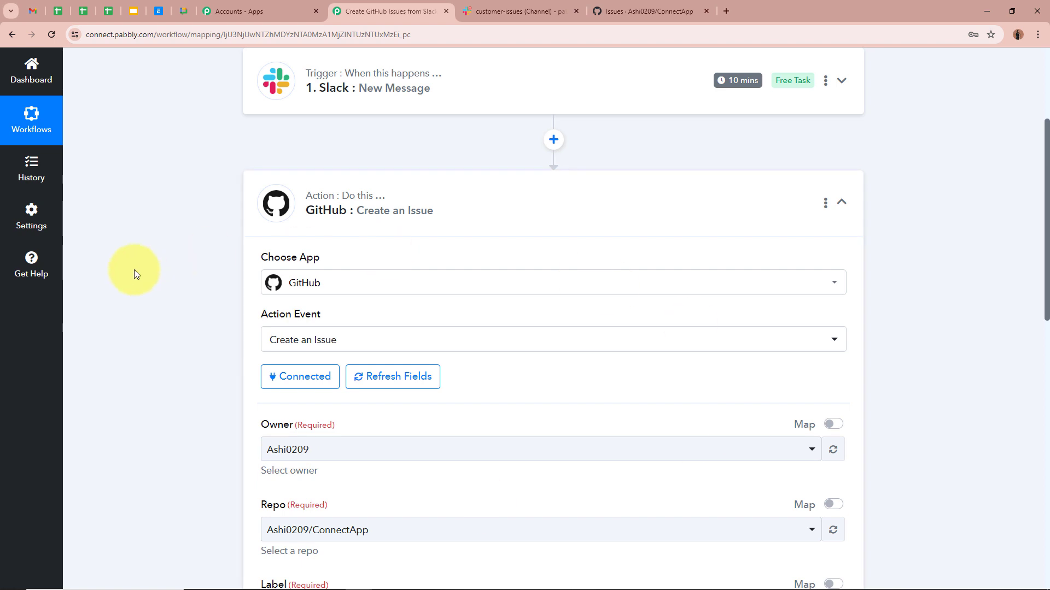
# Select the connected GitHub account as the issue's owner and its ConnectApp repository as the repo
pyautogui.scroll(-4, 134, 270)
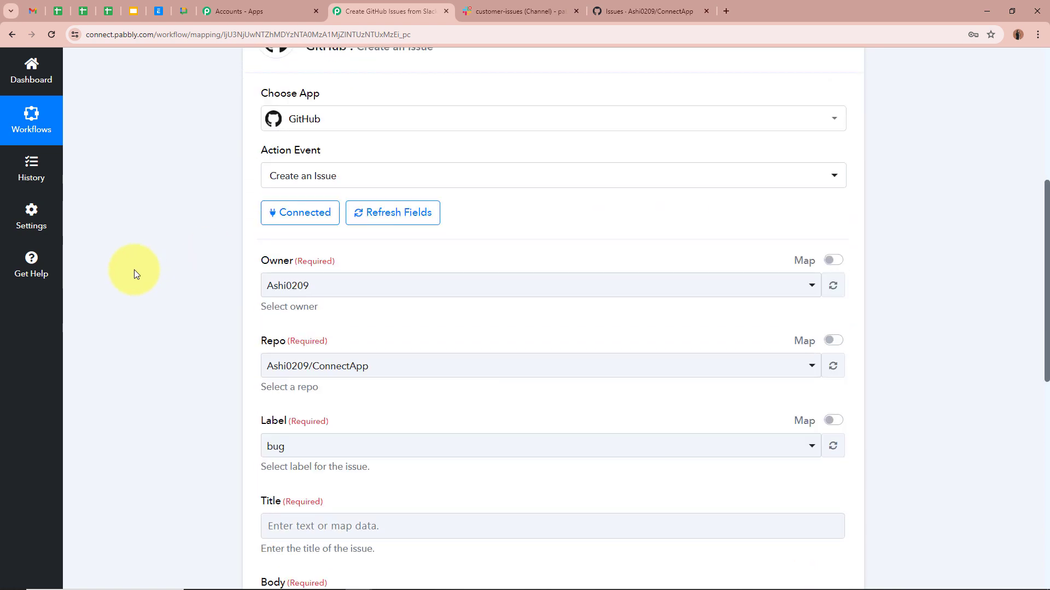
pyautogui.click(346, 234)
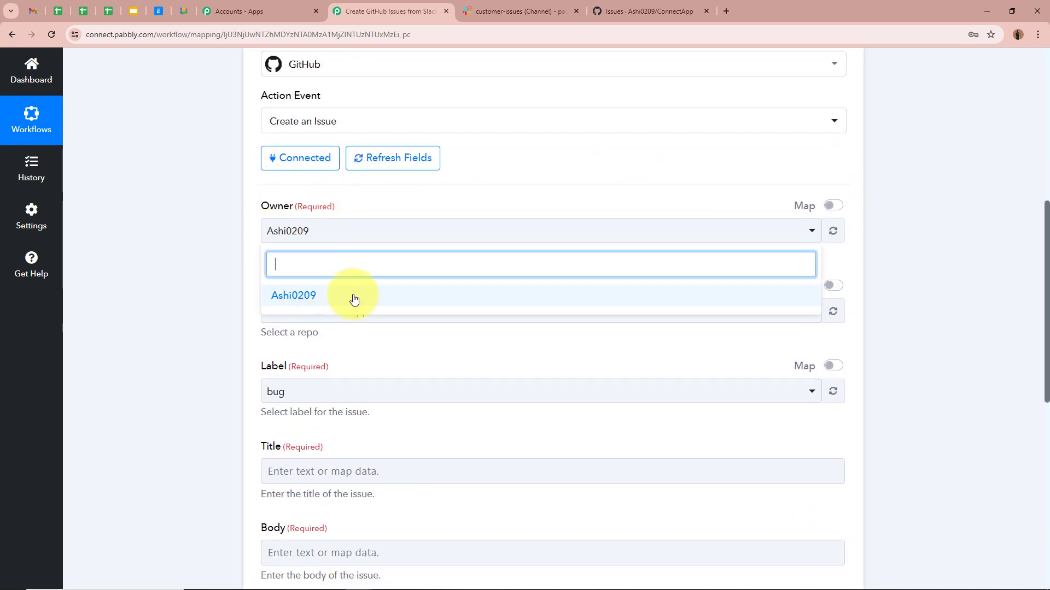
pyautogui.click(352, 298)
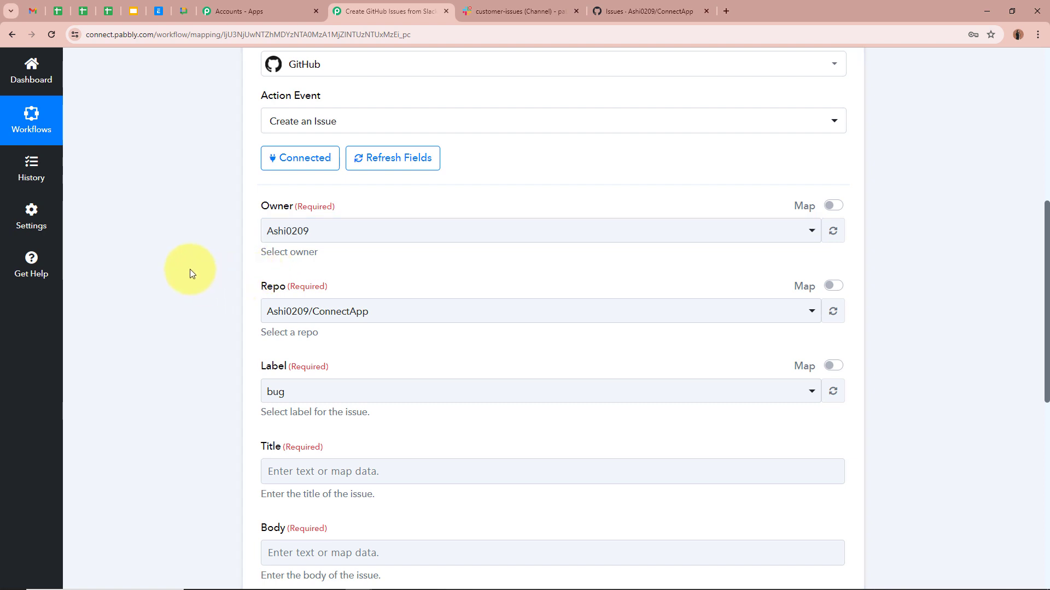
pyautogui.scroll(-2, 186, 265)
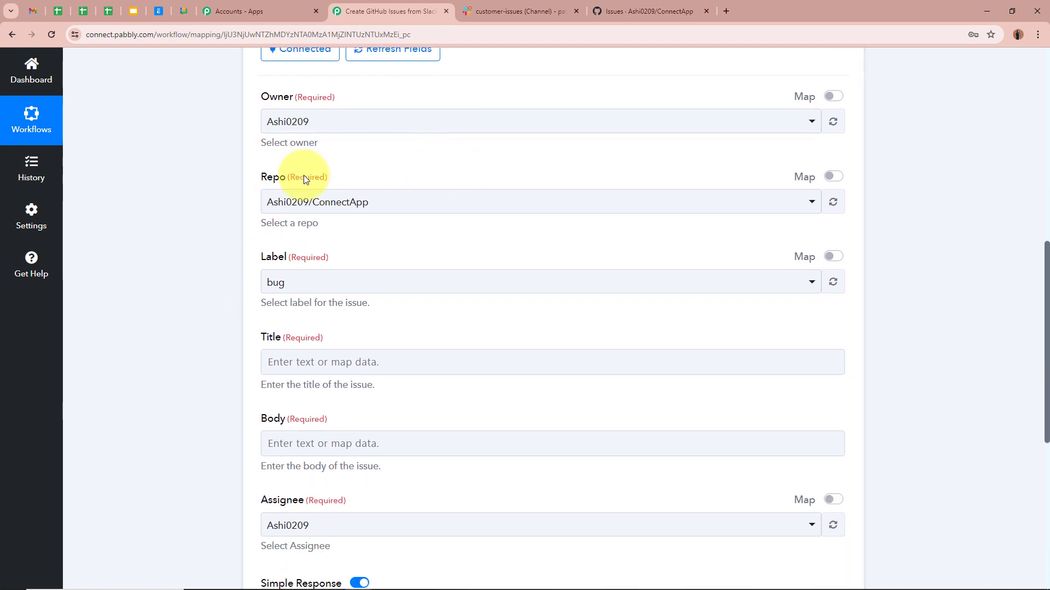
pyautogui.click(387, 204)
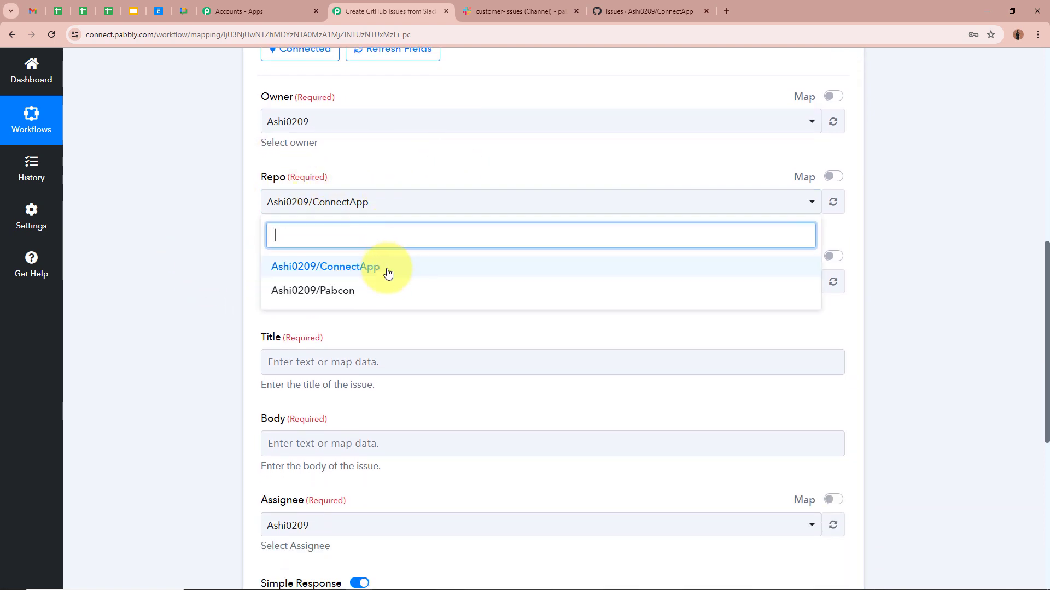
pyautogui.click(316, 273)
pyautogui.scroll(-1, 196, 203)
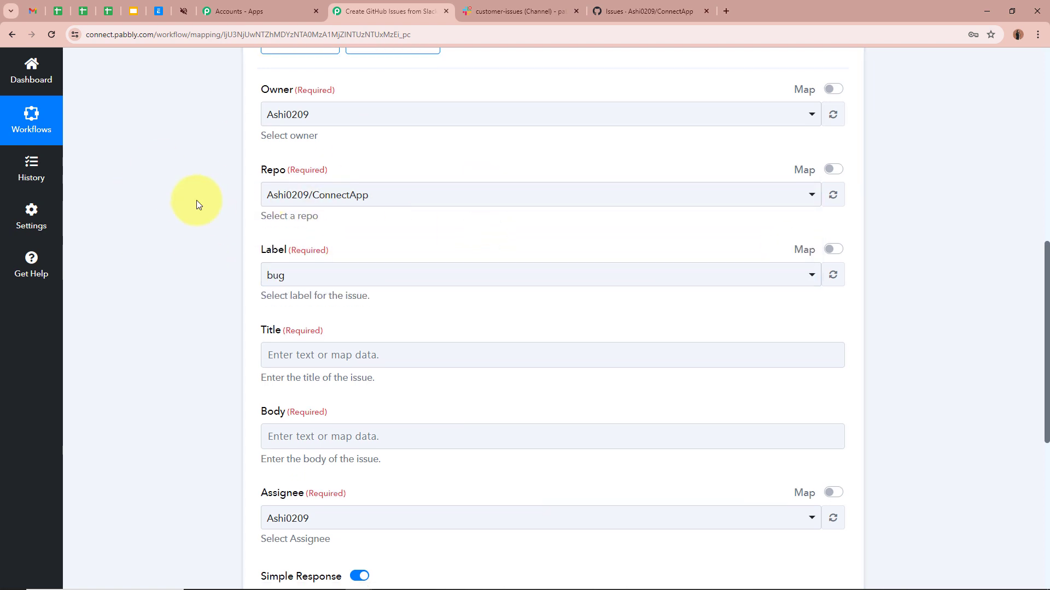
# Set the label for the GitHub issue to bug
pyautogui.scroll(-1, 197, 203)
pyautogui.click(295, 230)
pyautogui.click(297, 298)
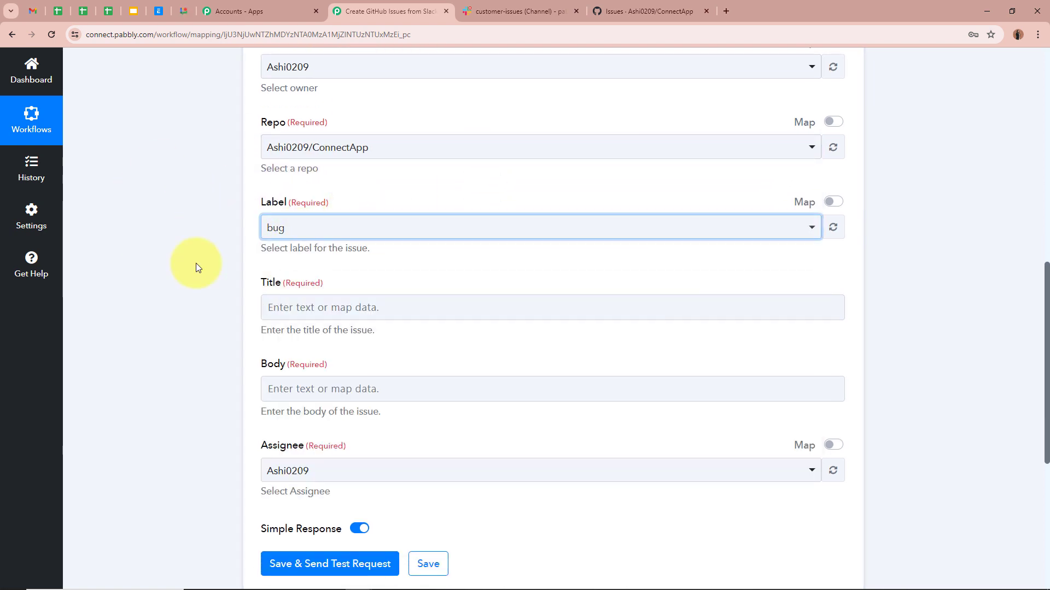
# Examine the Slack message values available for mapping into the GitHub issue's Title, especially the one containing the issue title
pyautogui.scroll(-2, 175, 244)
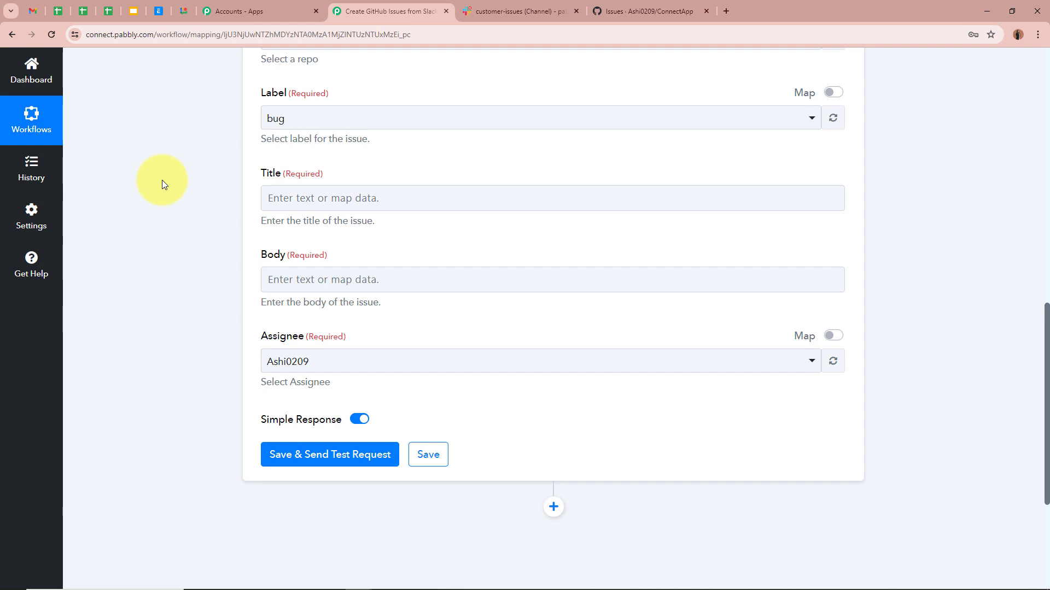
pyautogui.click(269, 198)
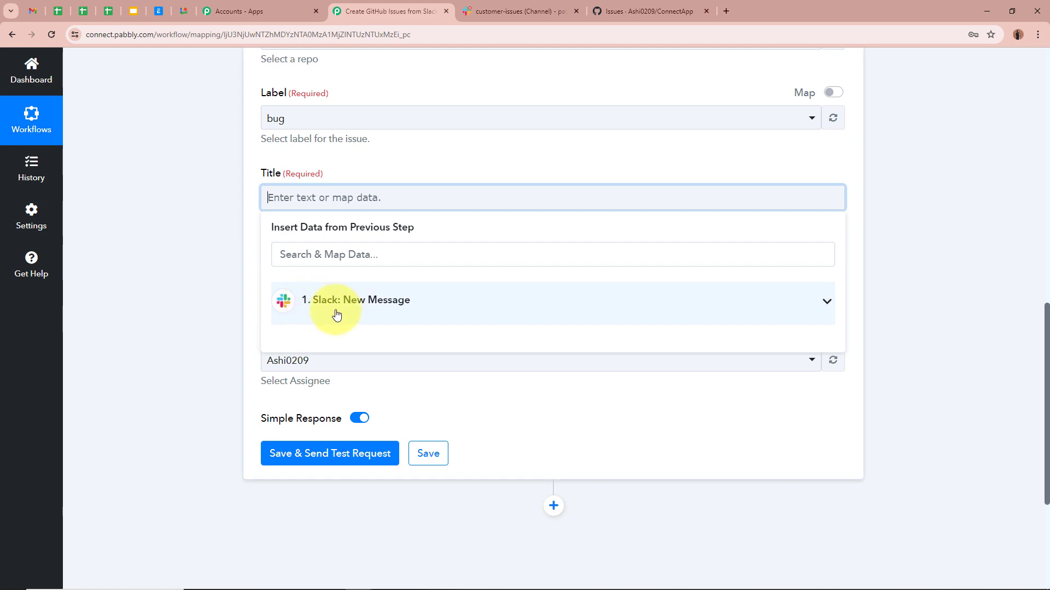
pyautogui.scroll(10, 680, 280)
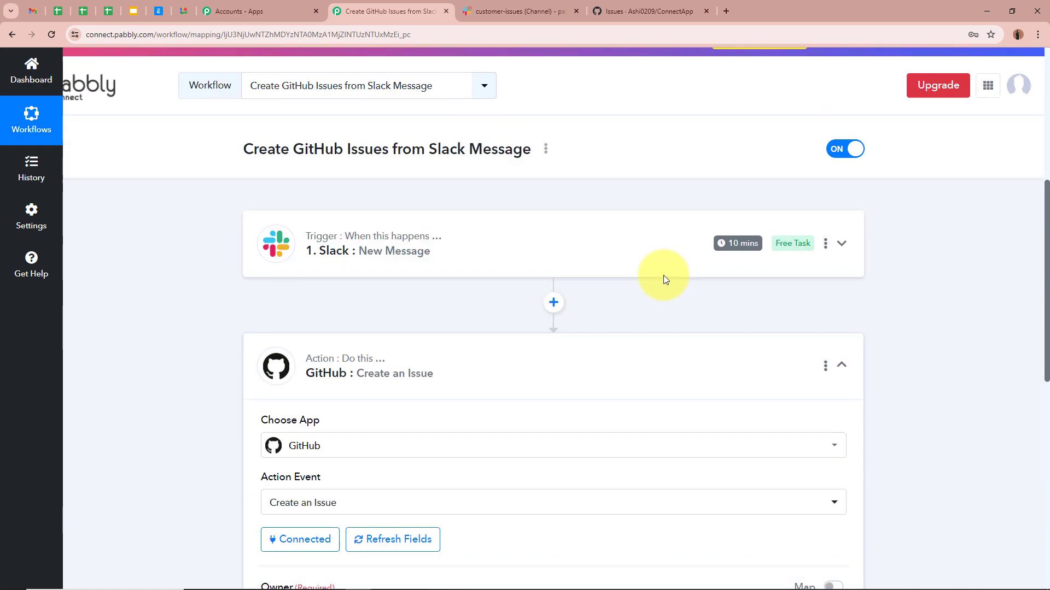
pyautogui.scroll(-10, 205, 265)
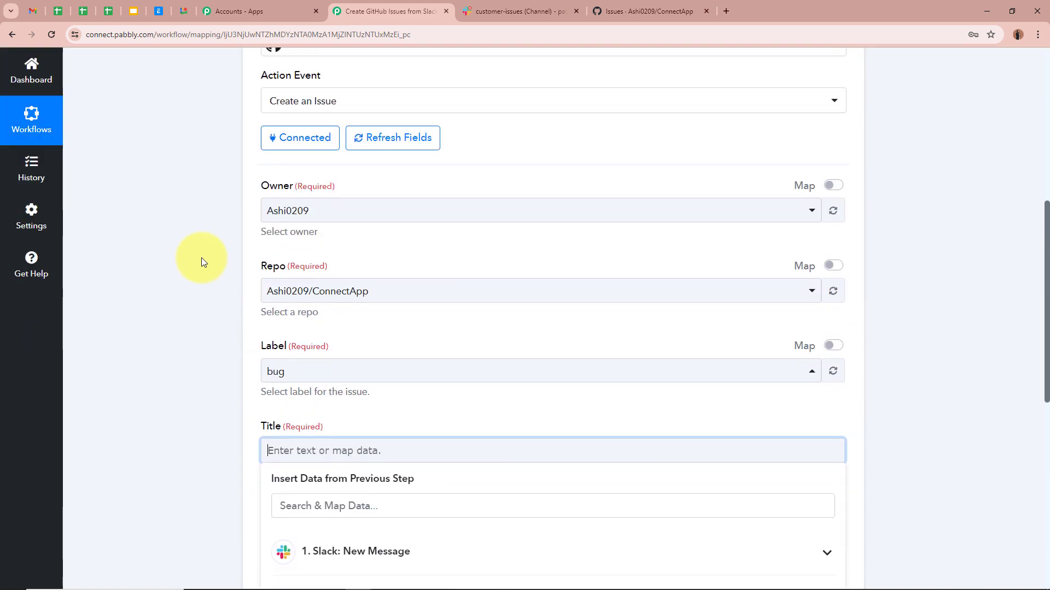
pyautogui.scroll(-2, 201, 259)
pyautogui.click(827, 247)
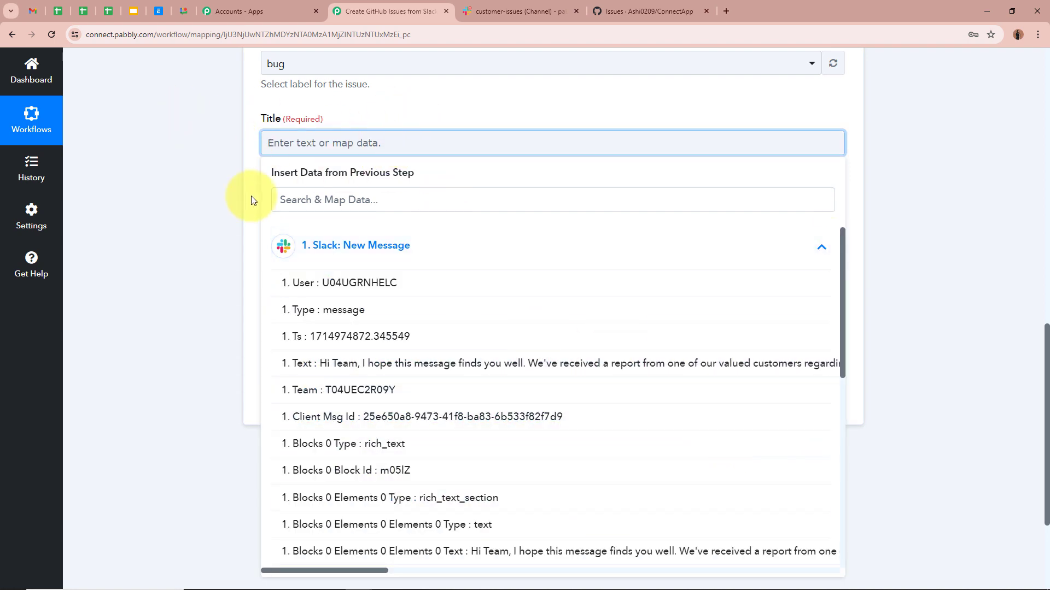
pyautogui.scroll(-3, 599, 453)
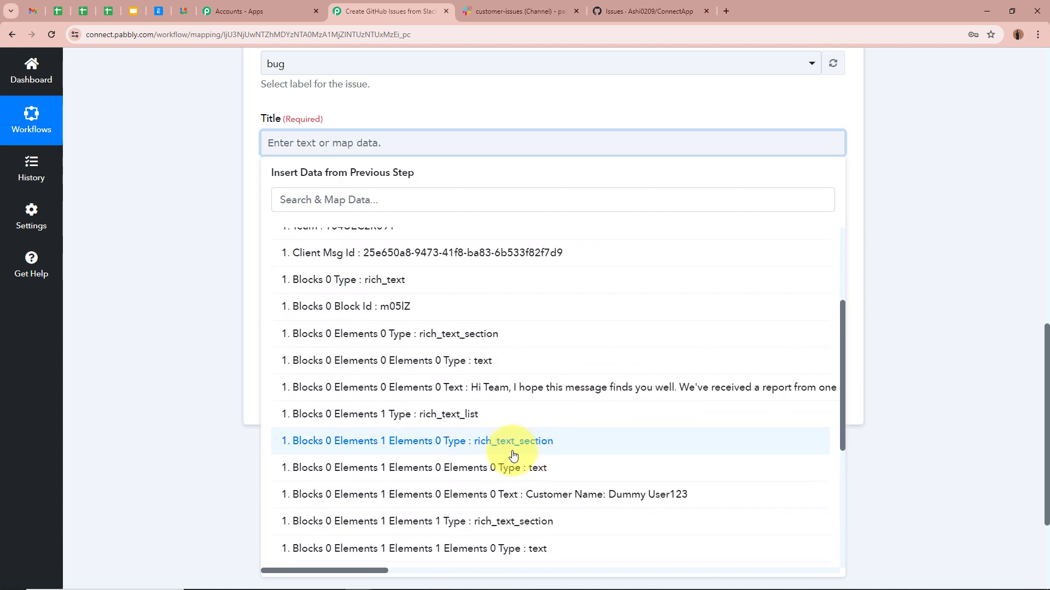
pyautogui.scroll(-1, 362, 469)
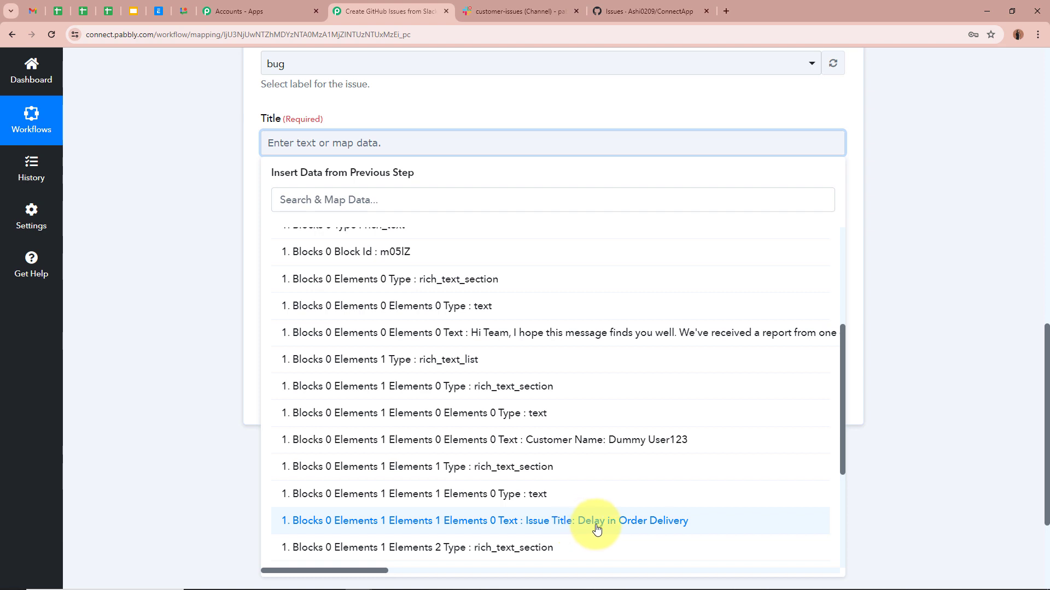
pyautogui.click(918, 452)
# Insert a Text Formatter by Pabbly action between the Slack trigger and the GitHub action
pyautogui.scroll(4, 234, 429)
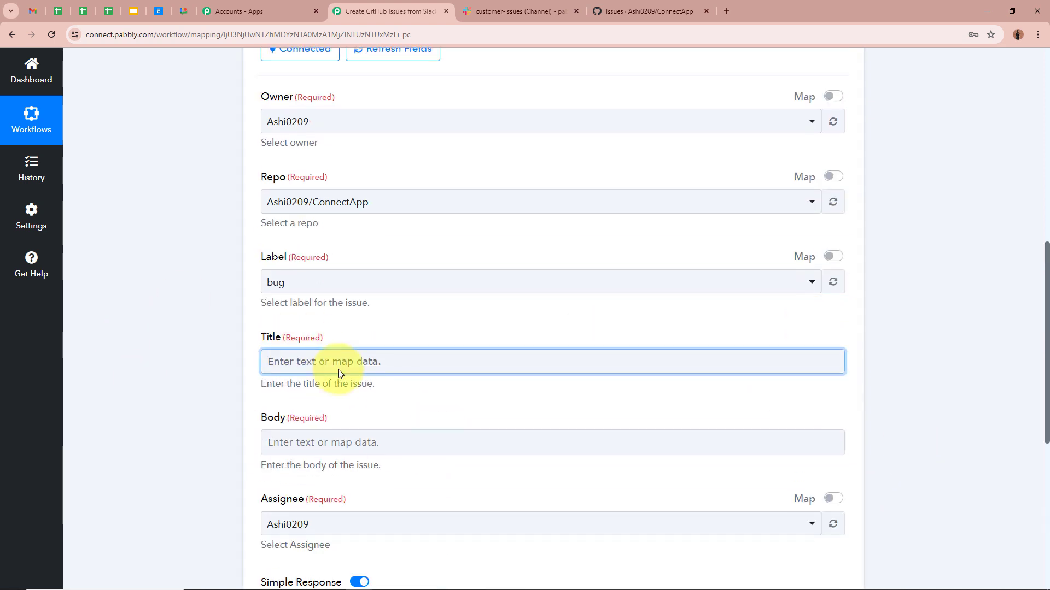
pyautogui.scroll(5, 338, 369)
pyautogui.scroll(4, 338, 369)
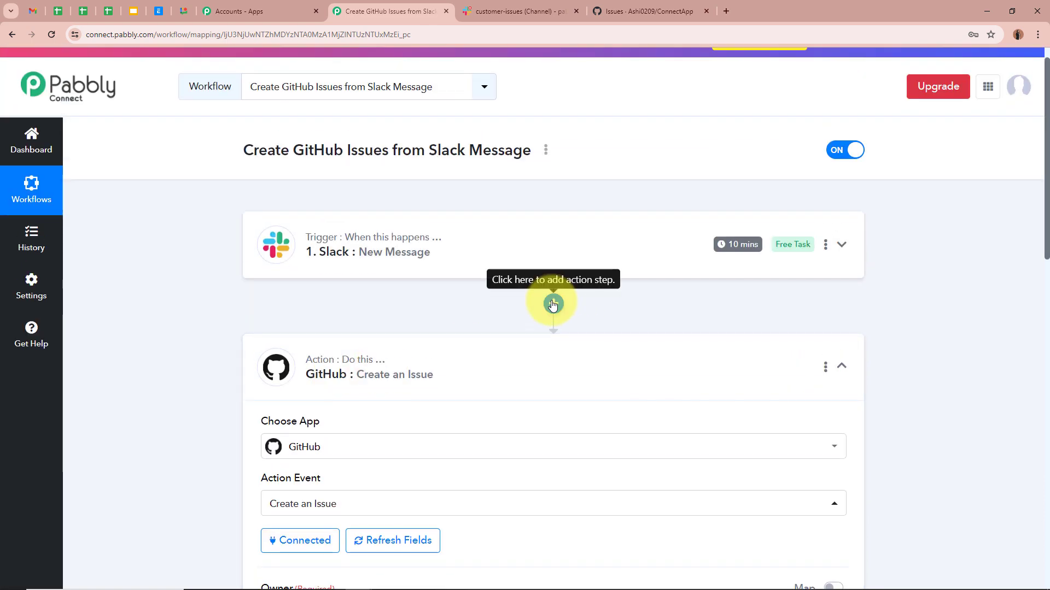
pyautogui.click(553, 305)
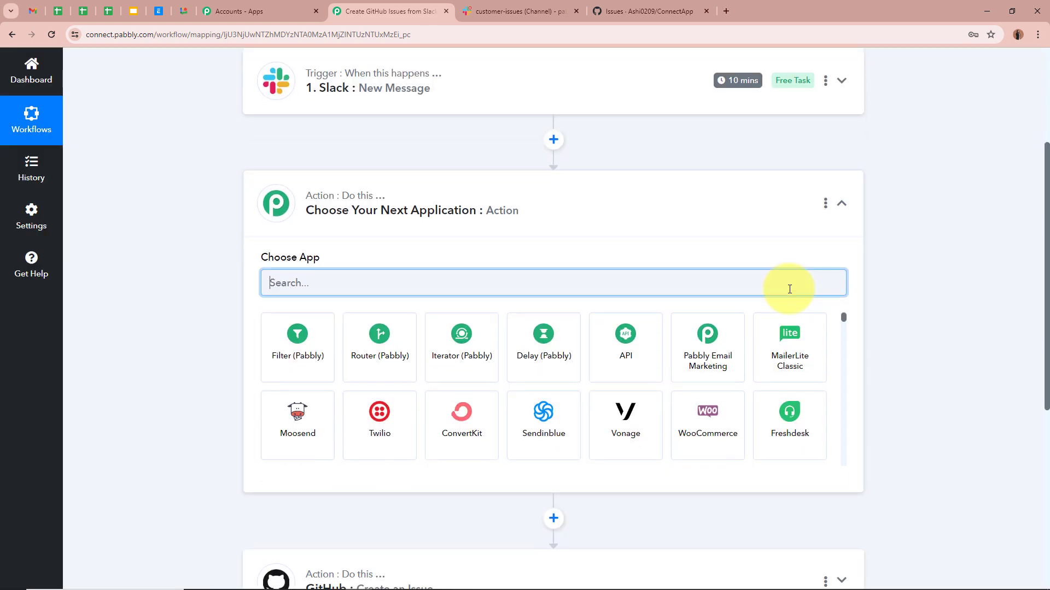
pyautogui.write('Te')
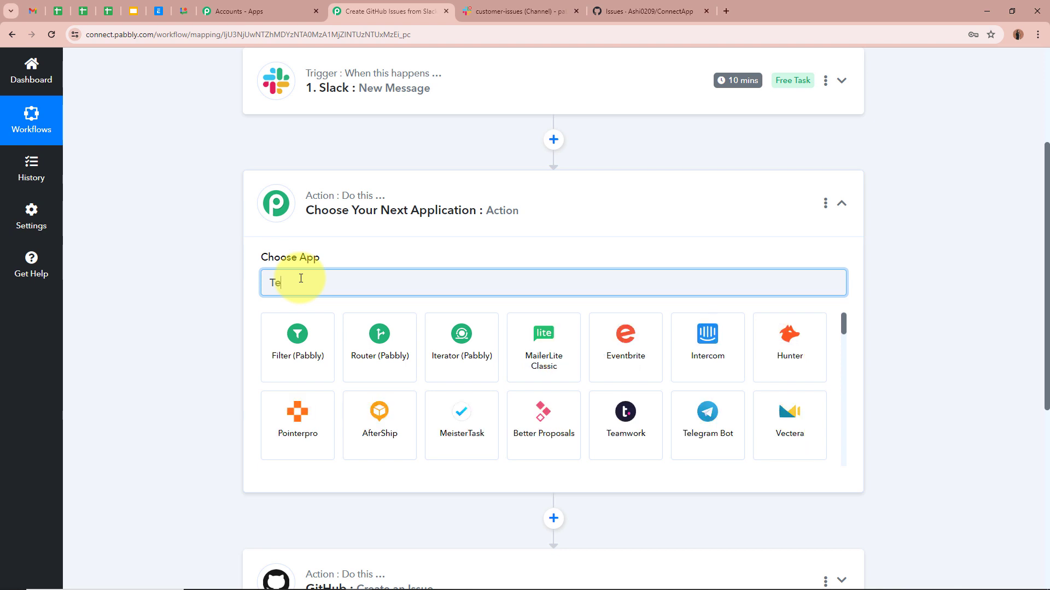
pyautogui.write('xt')
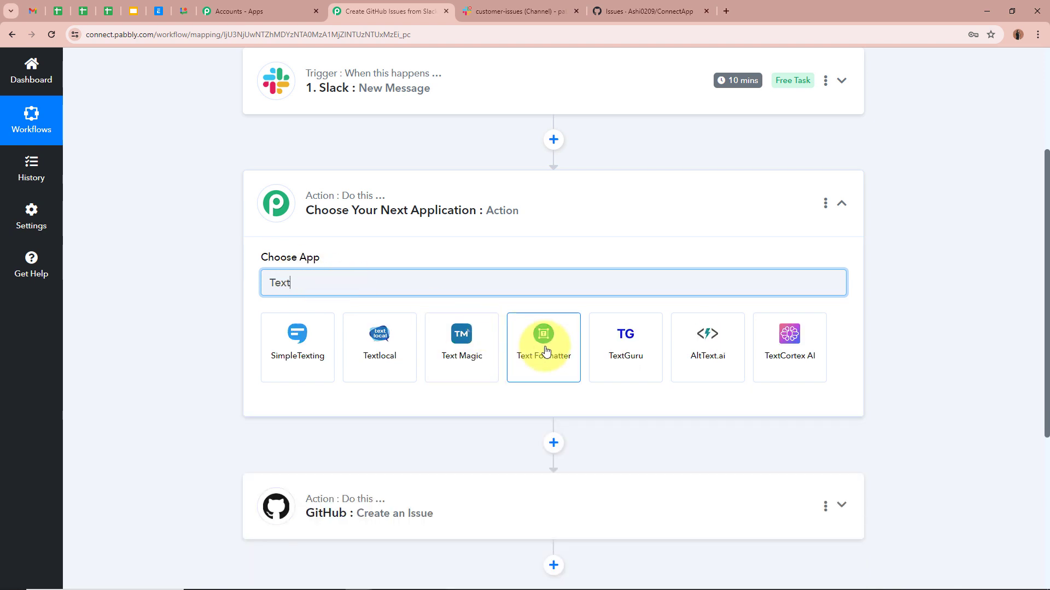
pyautogui.click(543, 342)
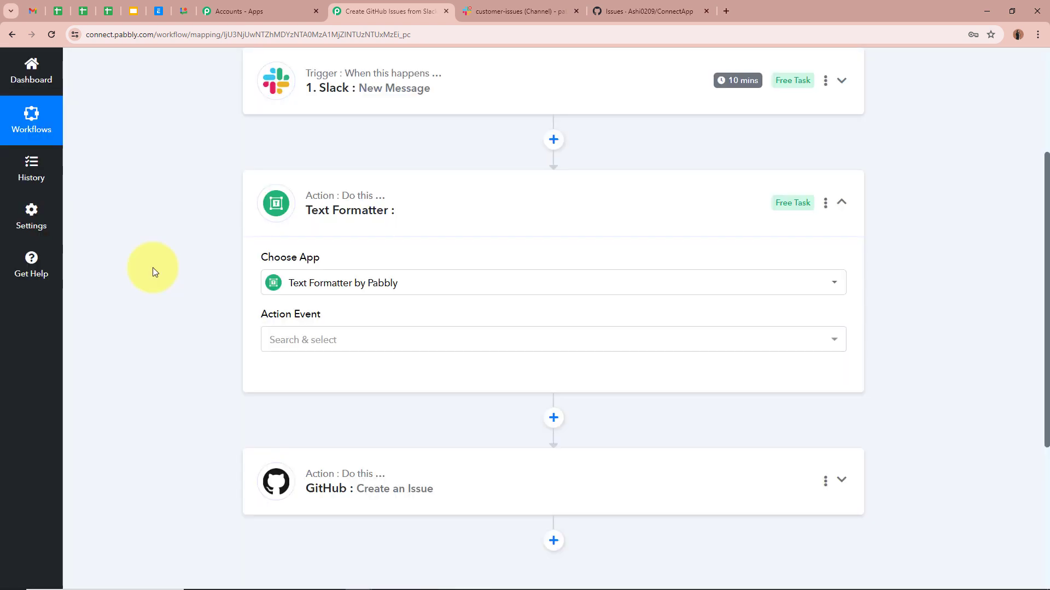
# Set the Text Formatter's action event to Split Text and connect it
pyautogui.click(371, 286)
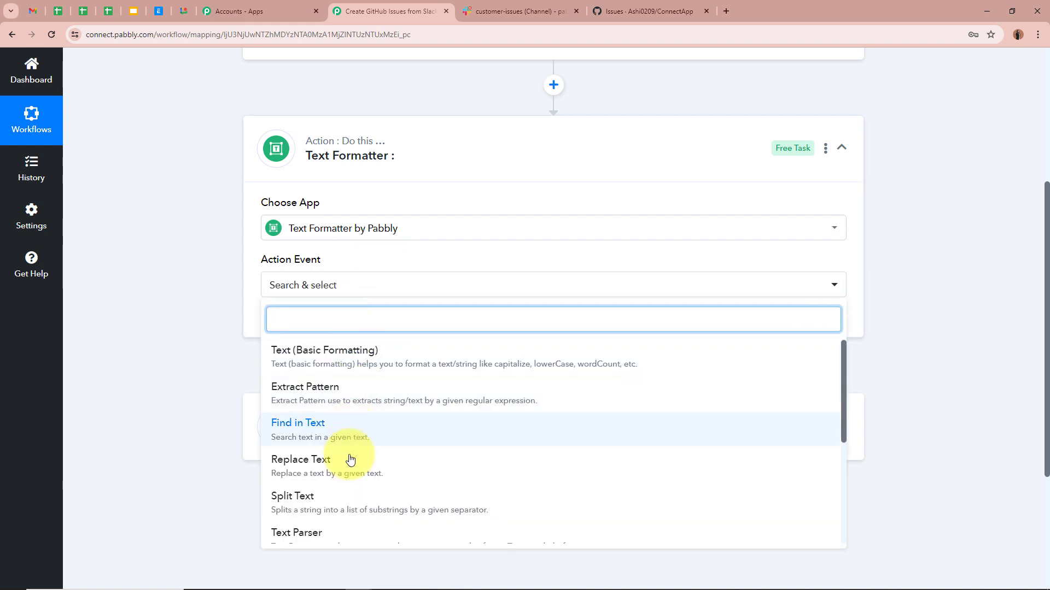
pyautogui.click(332, 495)
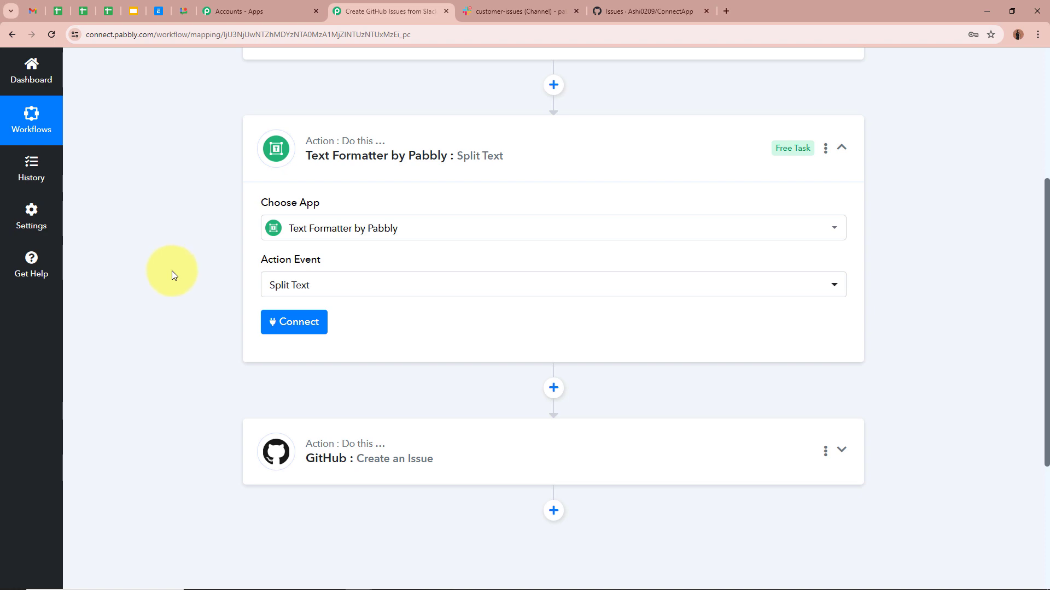
pyautogui.click(307, 327)
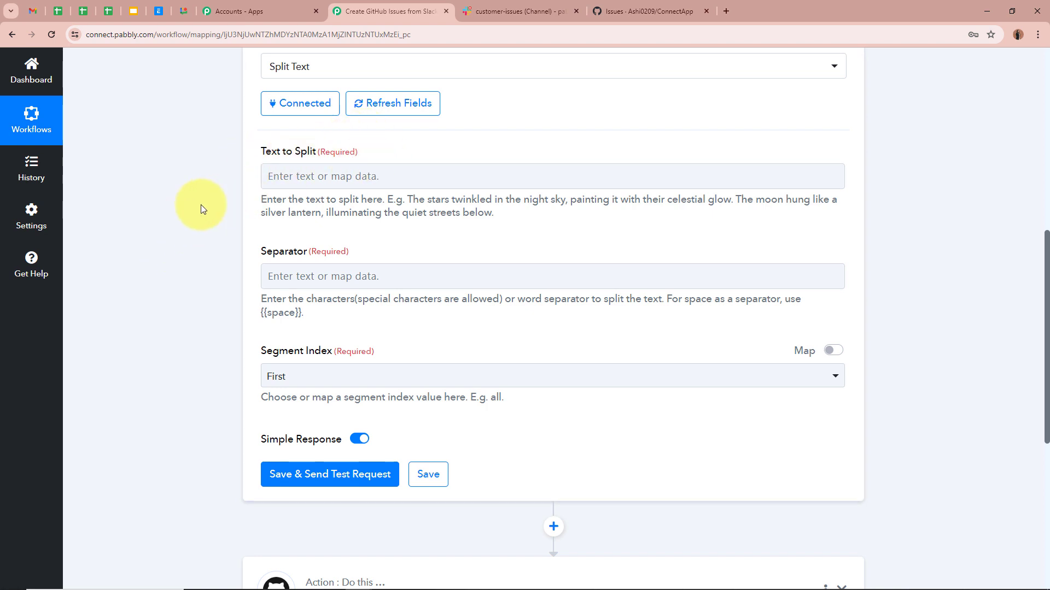
# Map the Slack value "Issue Title: Delay in Order Delivery" as the text to split
pyautogui.click(279, 175)
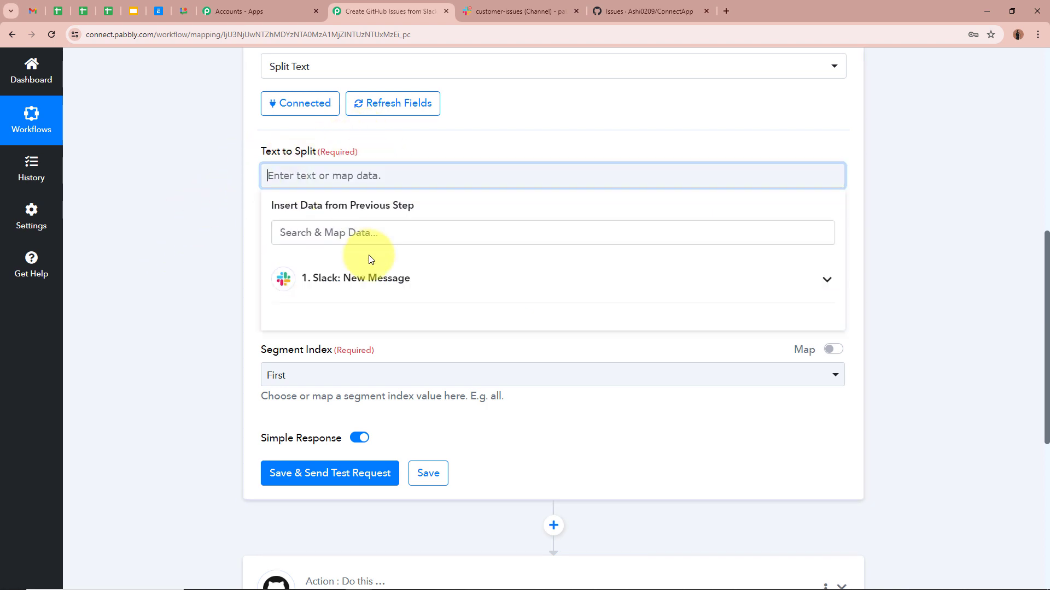
pyautogui.click(785, 282)
pyautogui.scroll(-7, 666, 360)
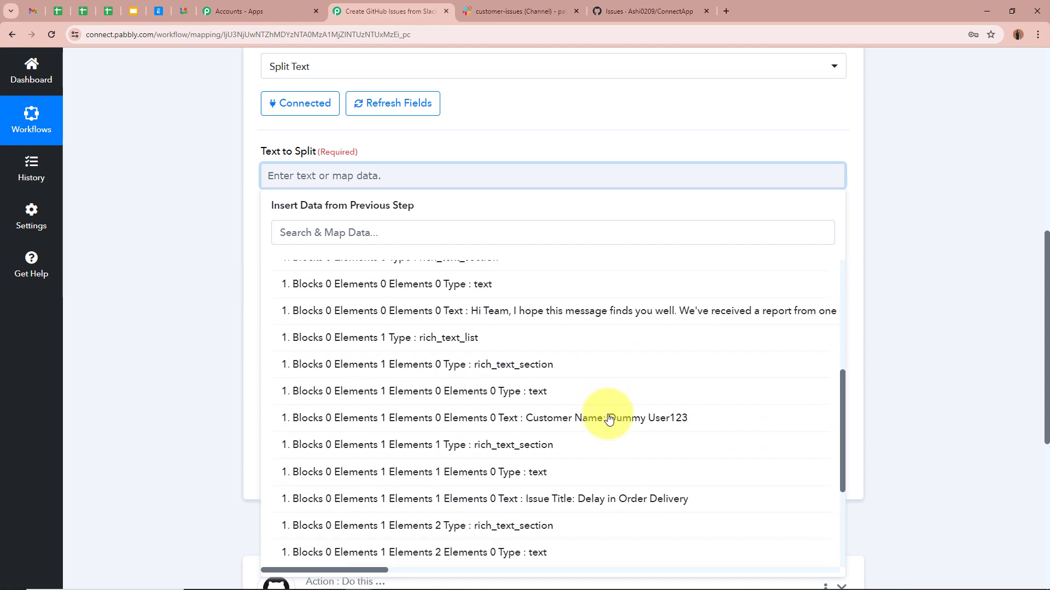
pyautogui.click(582, 392)
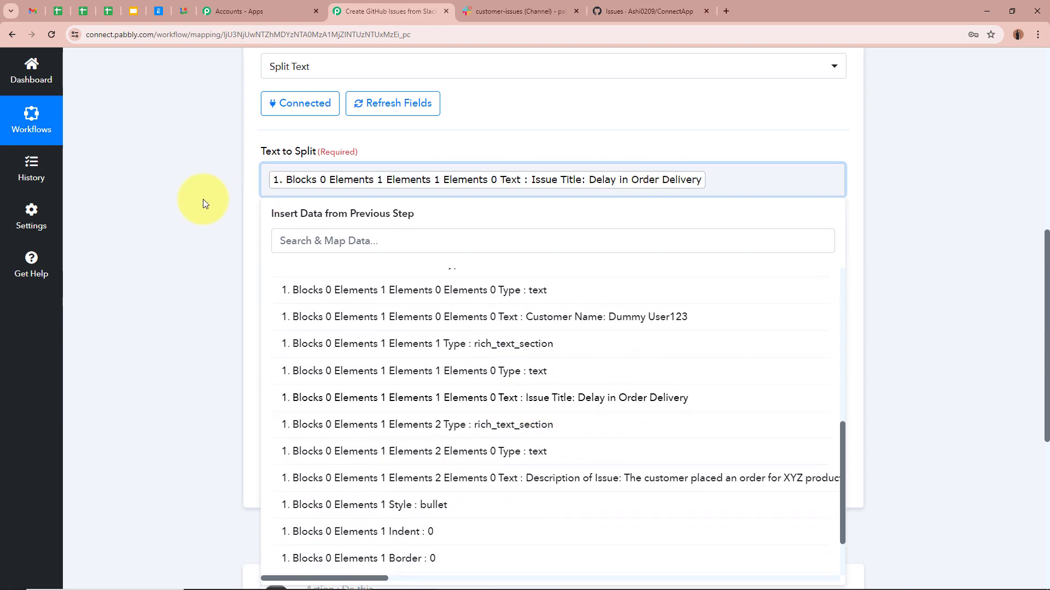
pyautogui.click(202, 199)
# Set the separator for splitting the issue title text to a colon (:)
pyautogui.scroll(-1, 237, 250)
pyautogui.scroll(-2, 237, 254)
pyautogui.click(351, 173)
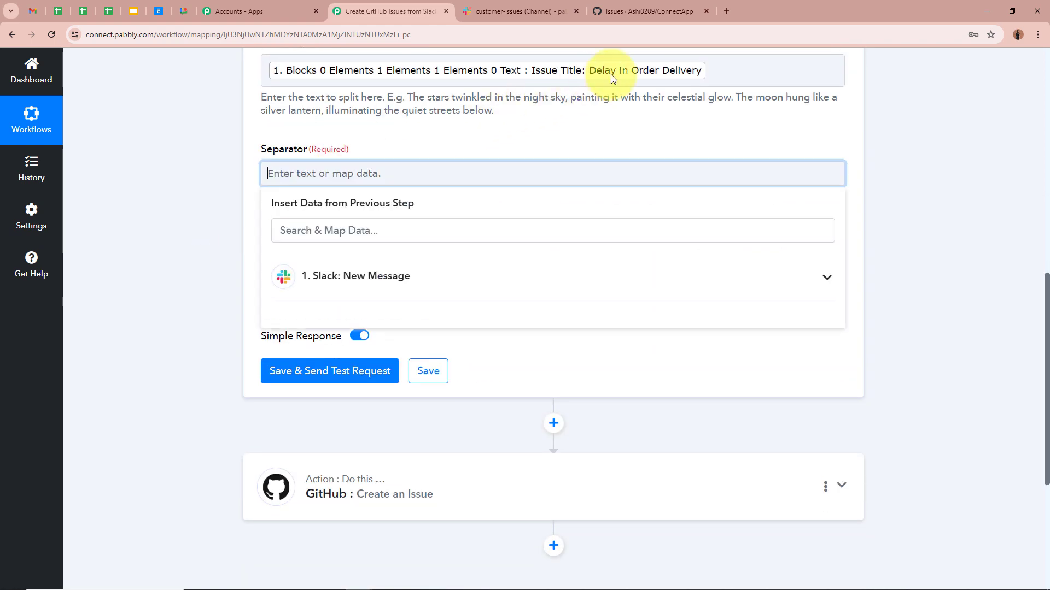
pyautogui.scroll(1, 584, 84)
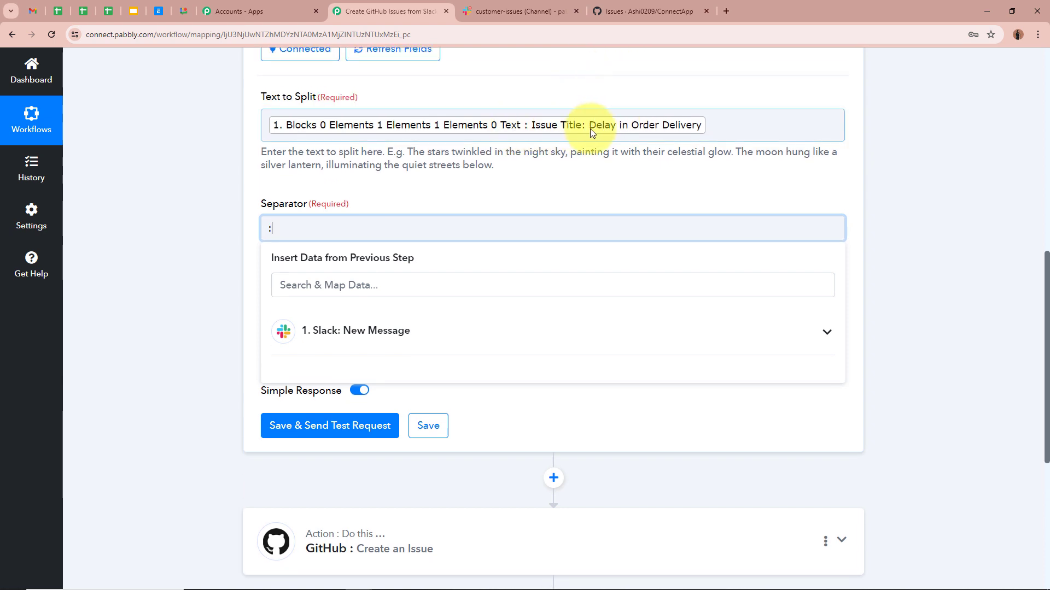
pyautogui.click(159, 241)
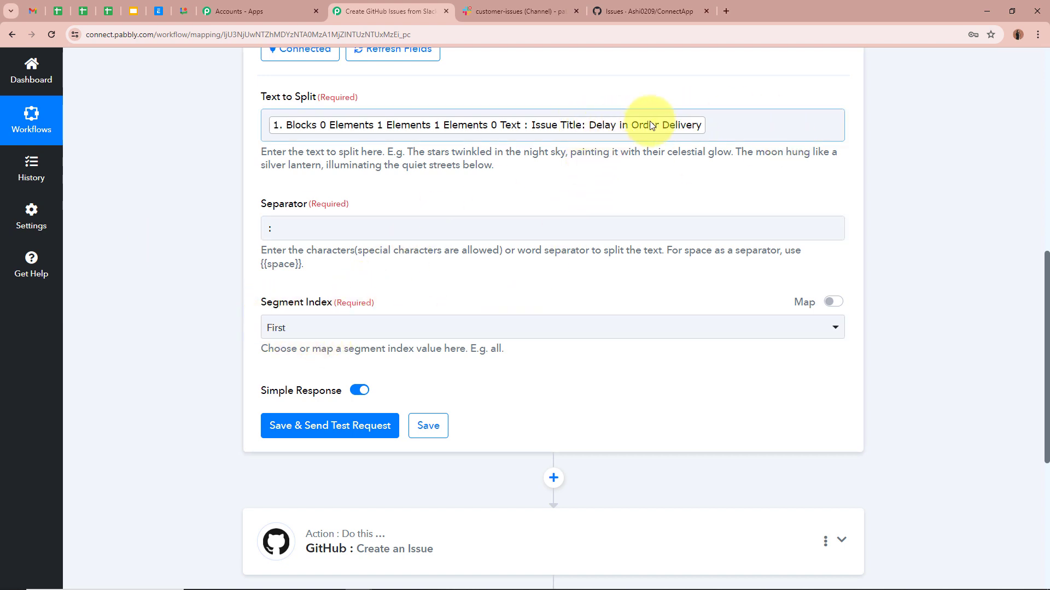
# Set the Split Text segment index to Second, save the action and send a test request
pyautogui.click(444, 328)
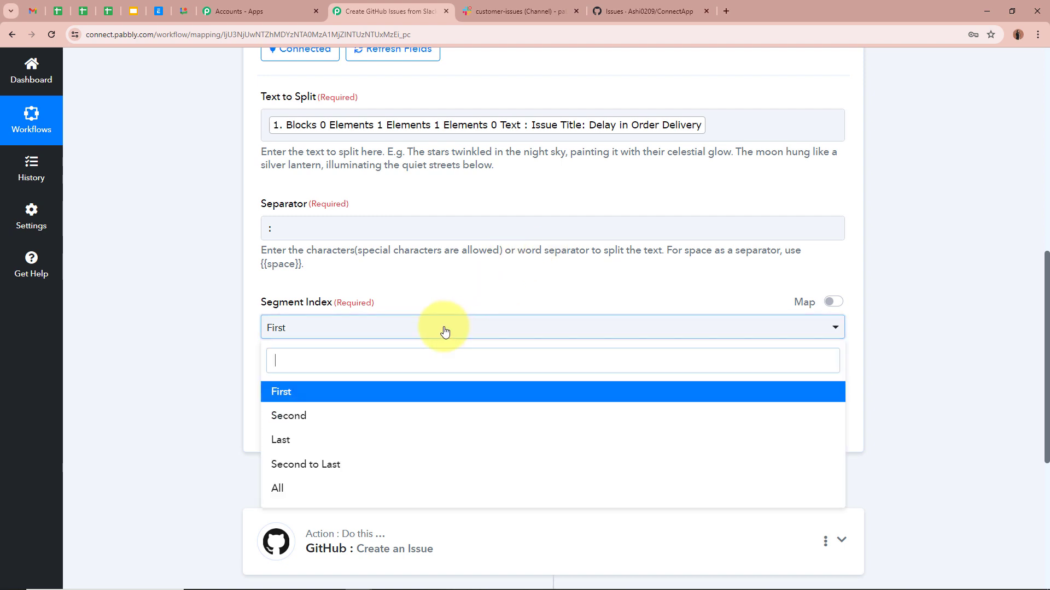
pyautogui.click(305, 421)
pyautogui.scroll(-2, 173, 336)
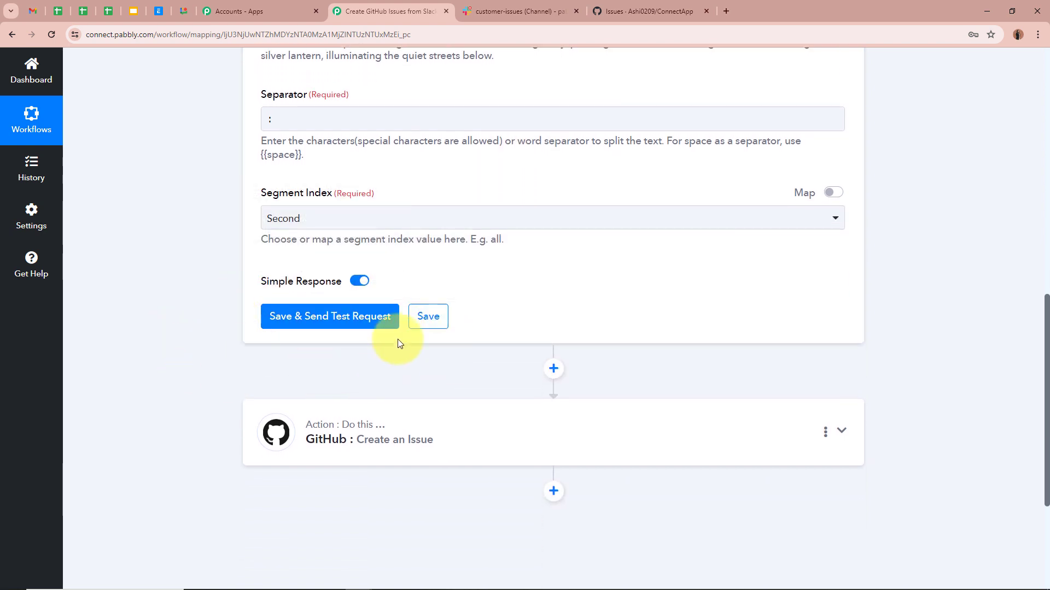
pyautogui.click(391, 324)
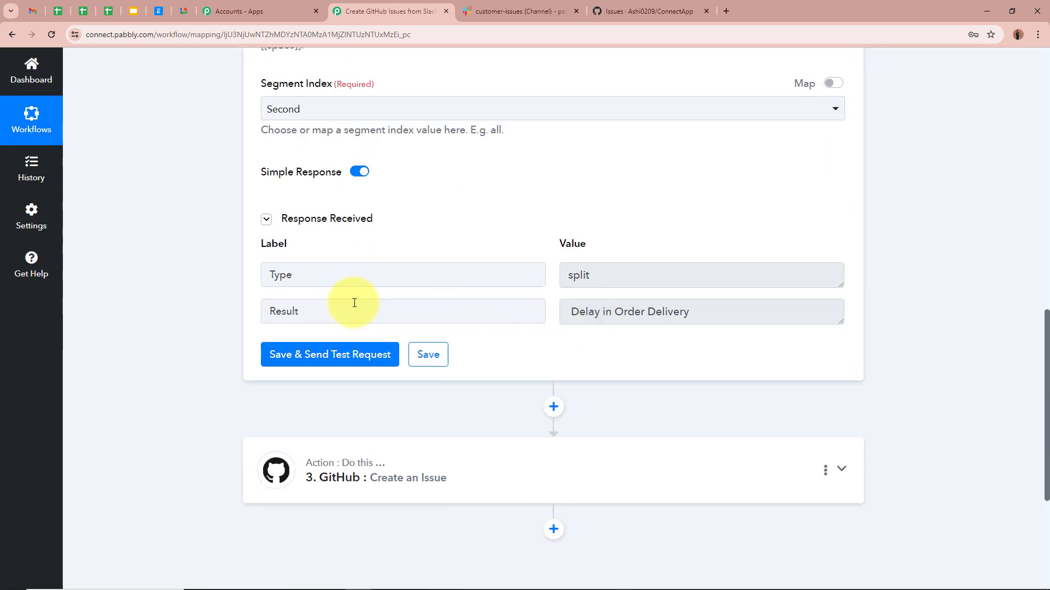
pyautogui.moveTo(572, 313); pyautogui.dragTo(750, 307)
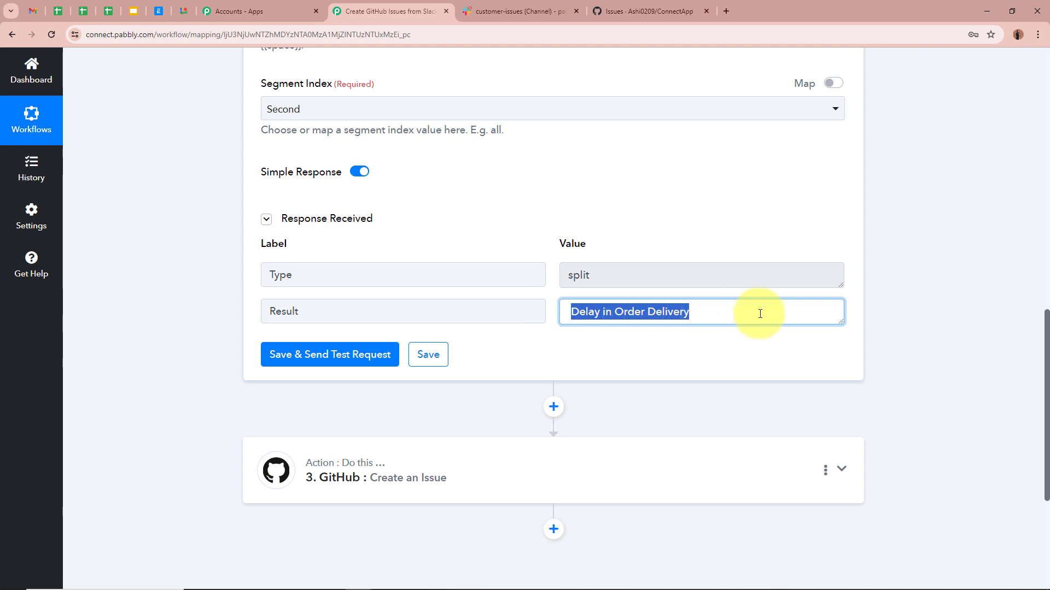
pyautogui.click(893, 313)
# Map the Text Formatter result "Delay in Order Delivery" as the title in the GitHub Create an Issue action
pyautogui.scroll(3, 894, 311)
pyautogui.scroll(1, 334, 155)
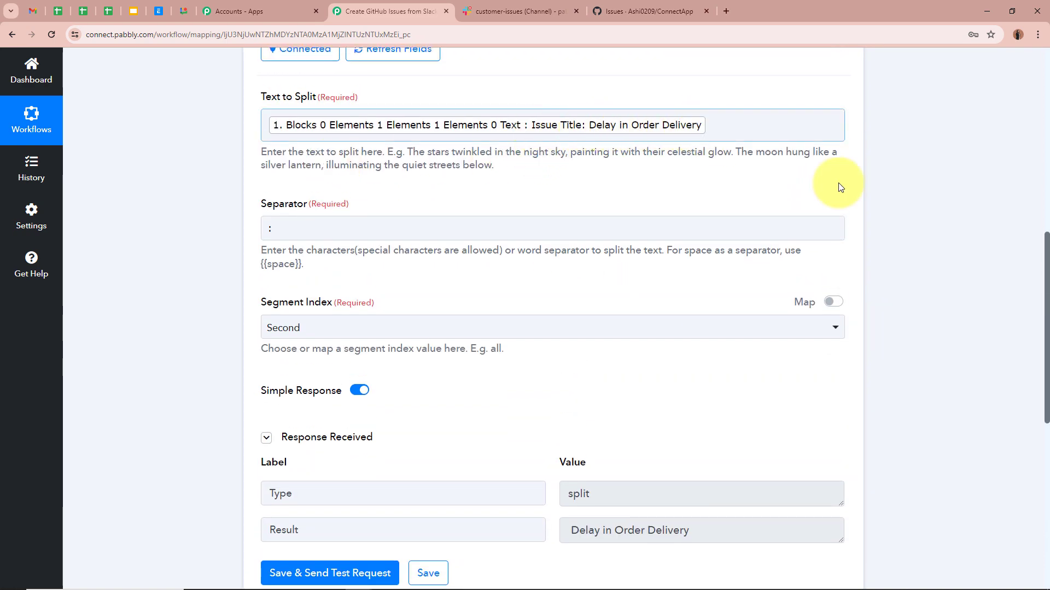
pyautogui.scroll(5, 950, 255)
pyautogui.click(841, 150)
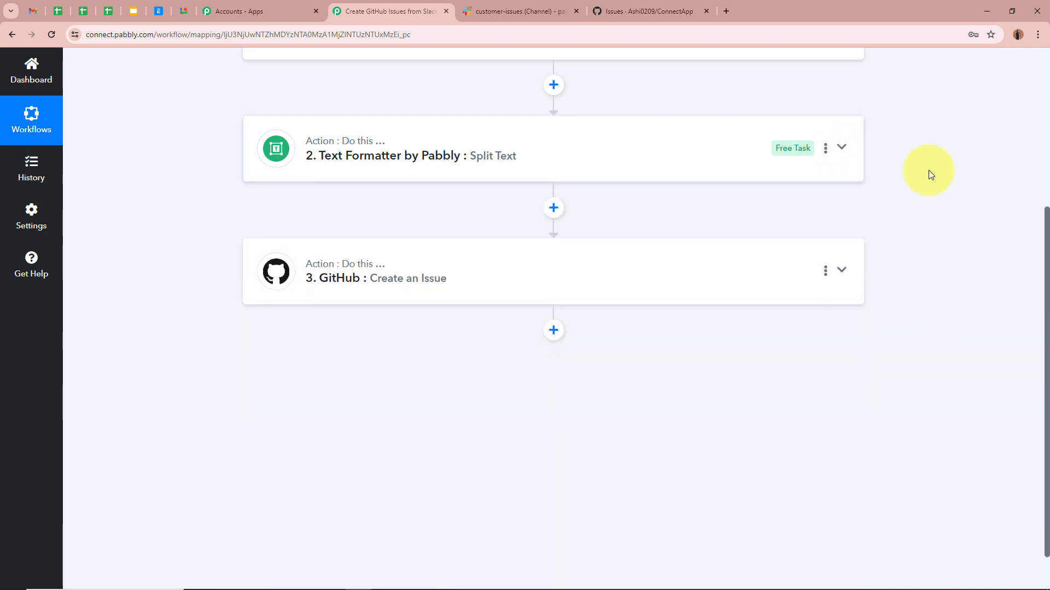
pyautogui.scroll(-1, 186, 173)
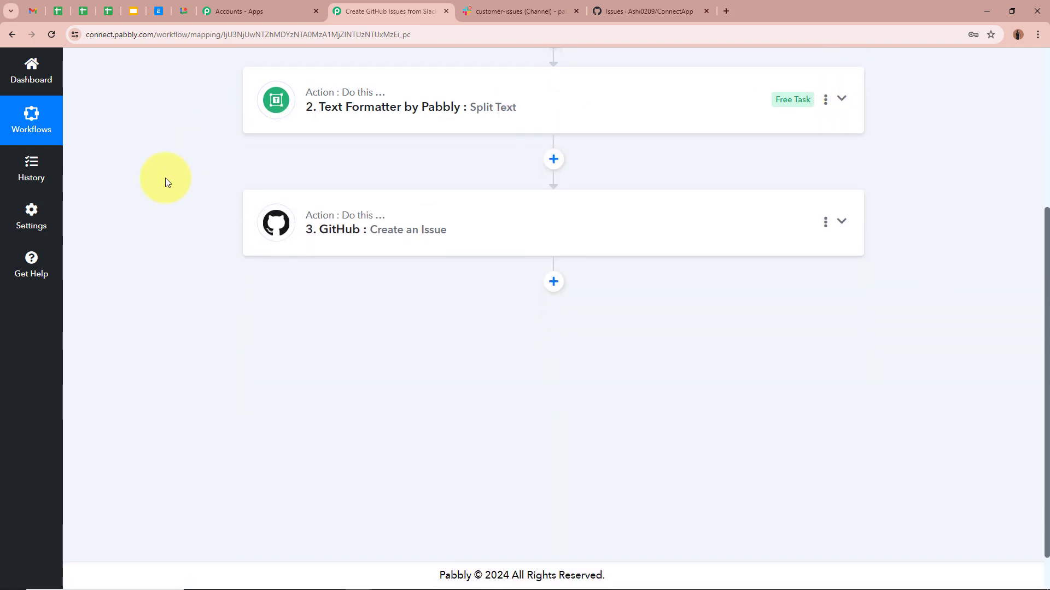
pyautogui.click(841, 223)
pyautogui.scroll(-8, 877, 234)
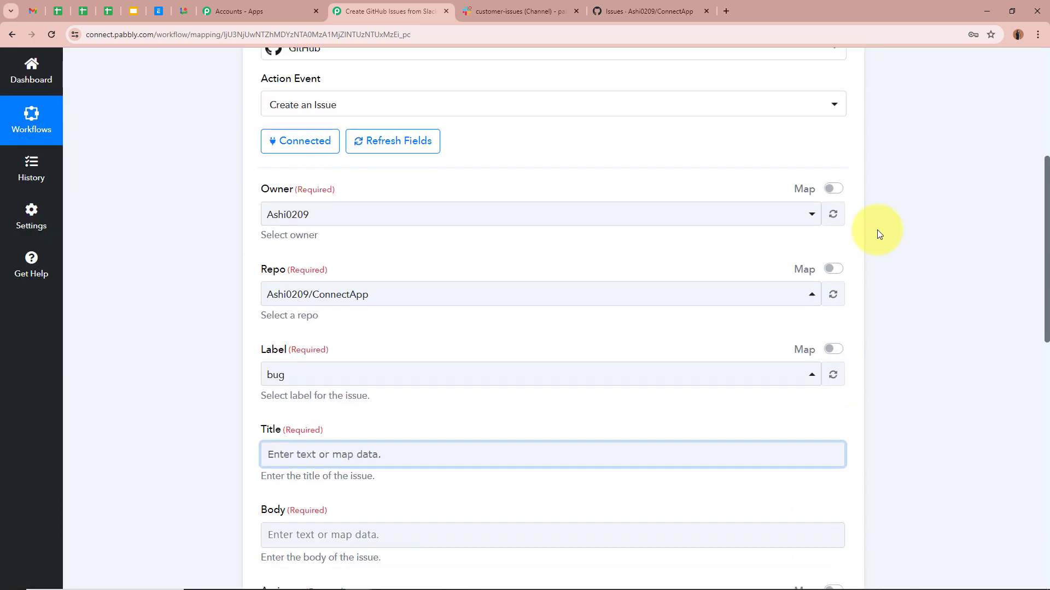
pyautogui.click(304, 262)
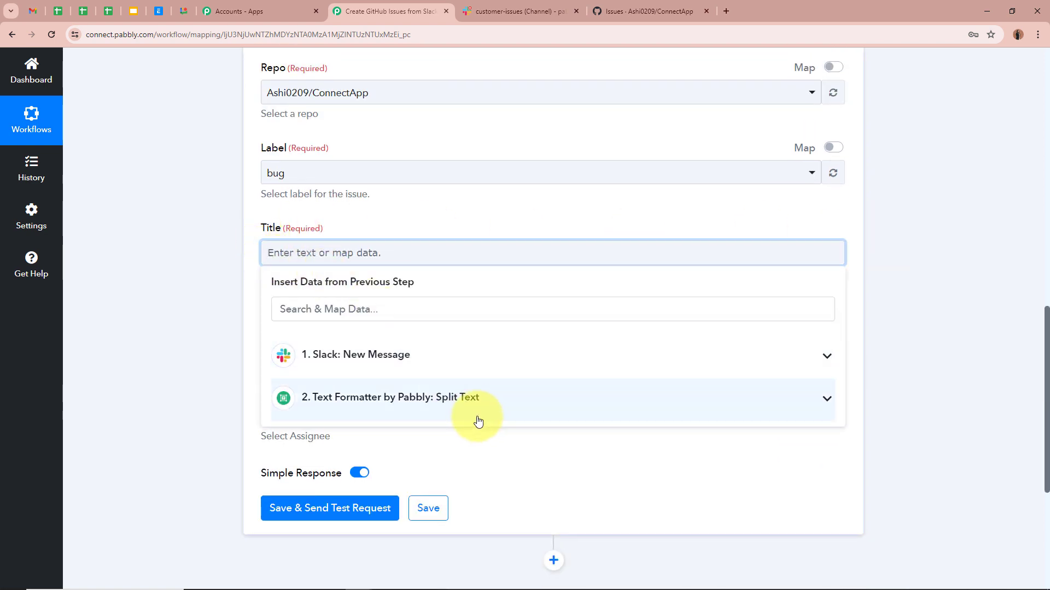
pyautogui.click(432, 398)
pyautogui.click(366, 462)
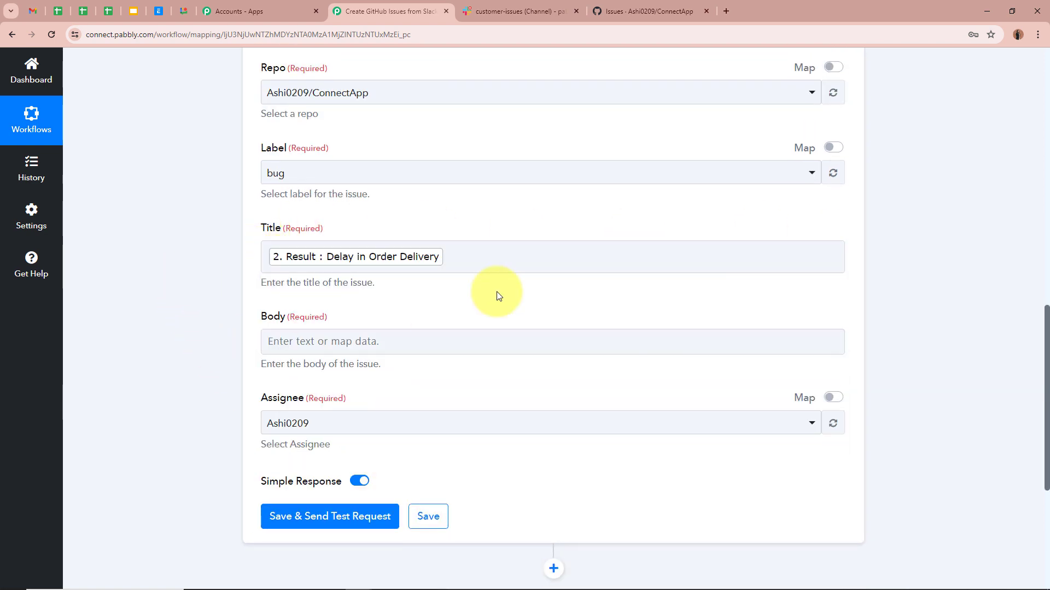
pyautogui.click(352, 262)
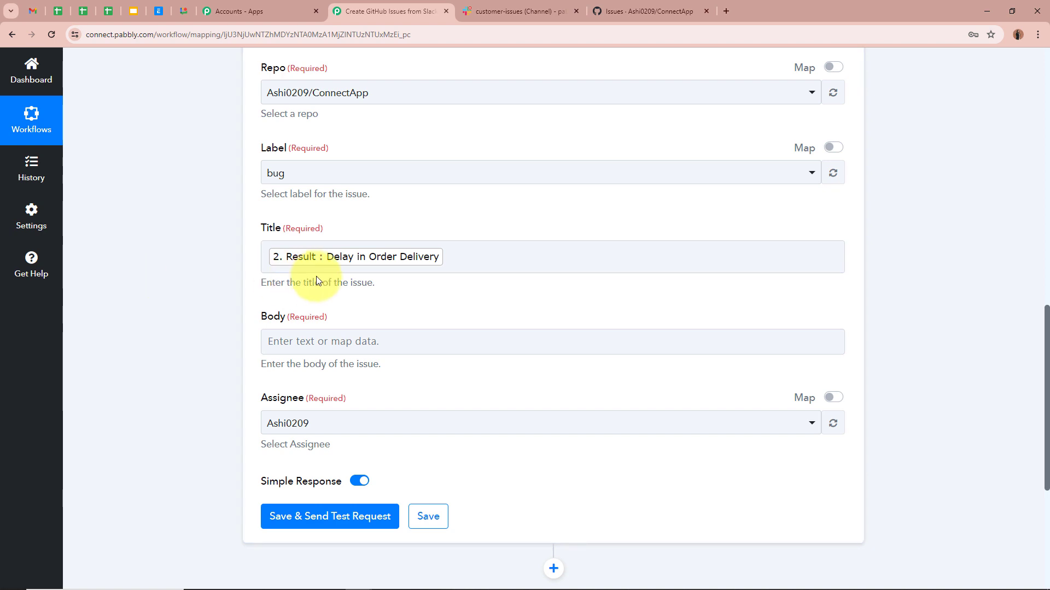
pyautogui.click(188, 286)
# Map the Slack message's full Text value as the body of the GitHub issue
pyautogui.scroll(-1, 427, 300)
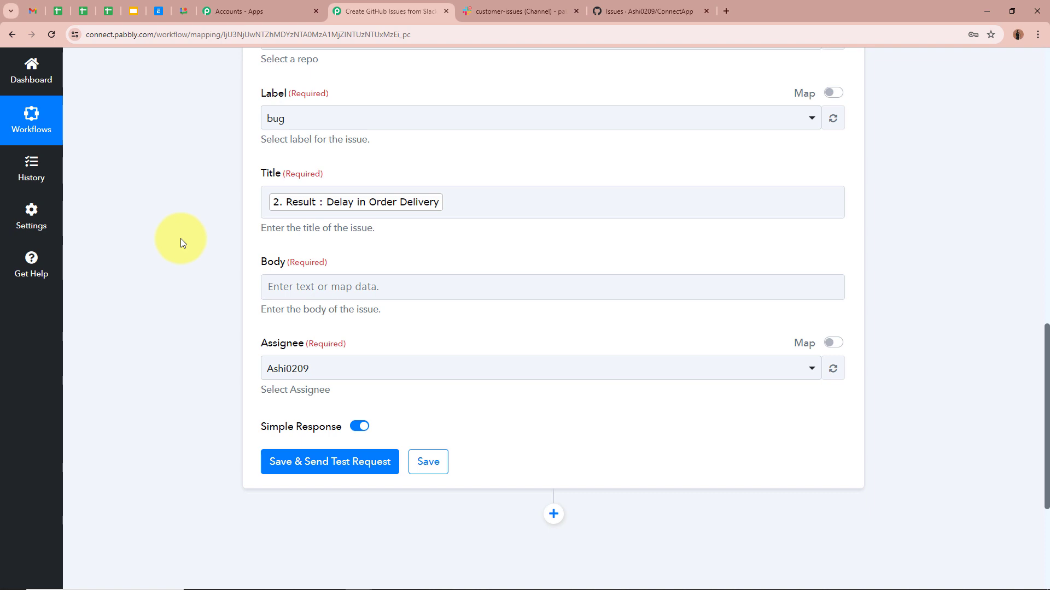
pyautogui.click(422, 287)
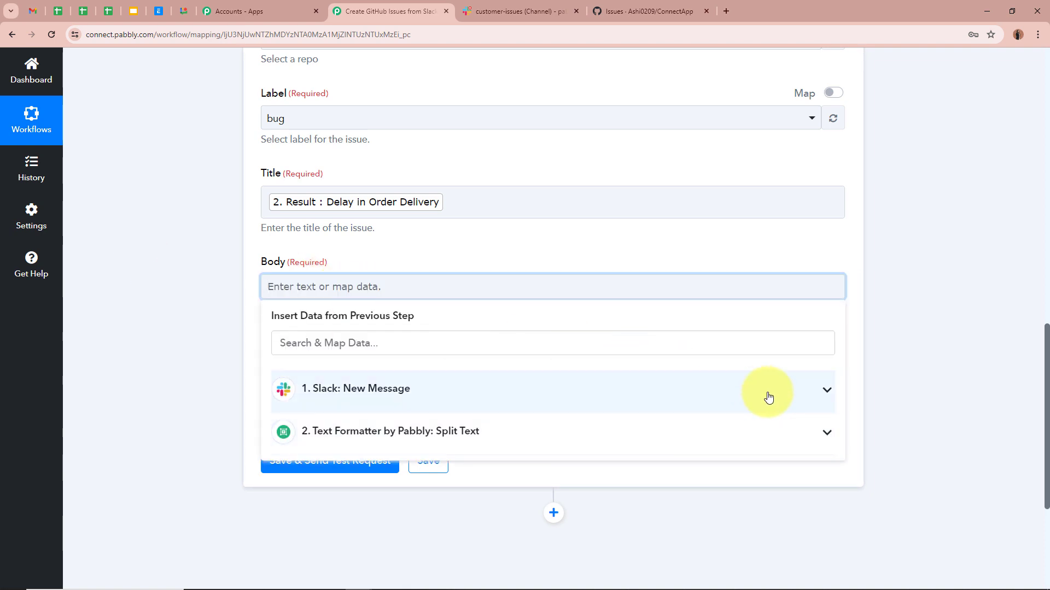
pyautogui.click(768, 398)
pyautogui.click(403, 510)
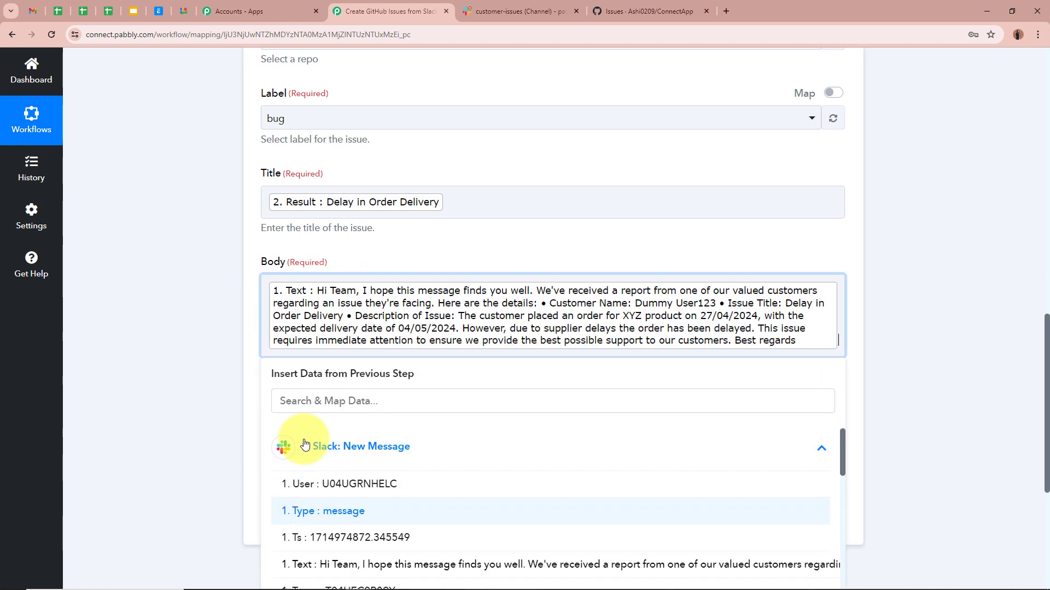
pyautogui.click(166, 293)
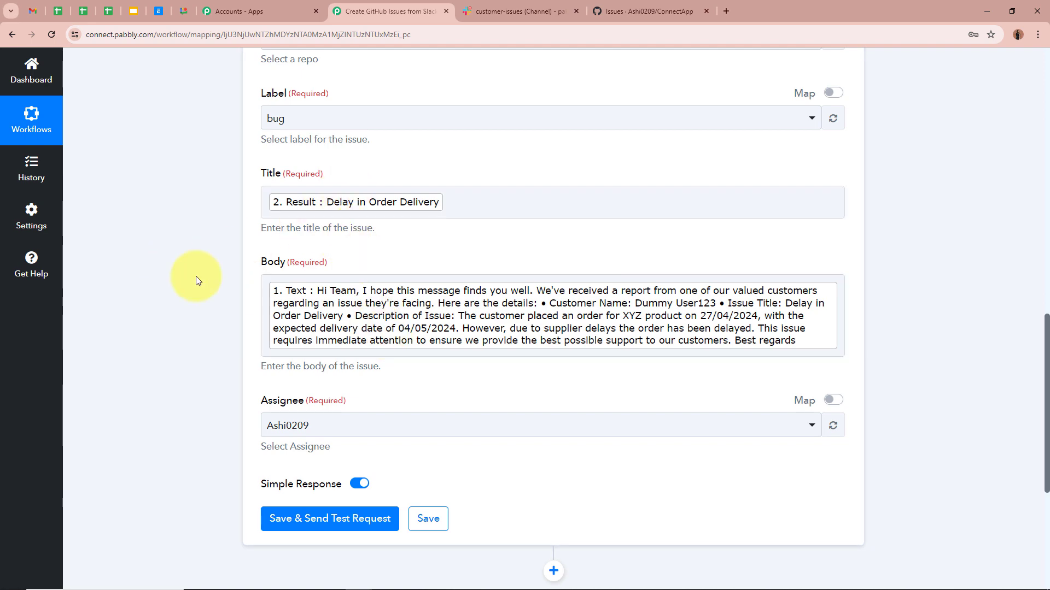
# Review the workflow steps and the GitHub action's label, title, body and assignee fields
pyautogui.scroll(10, 196, 281)
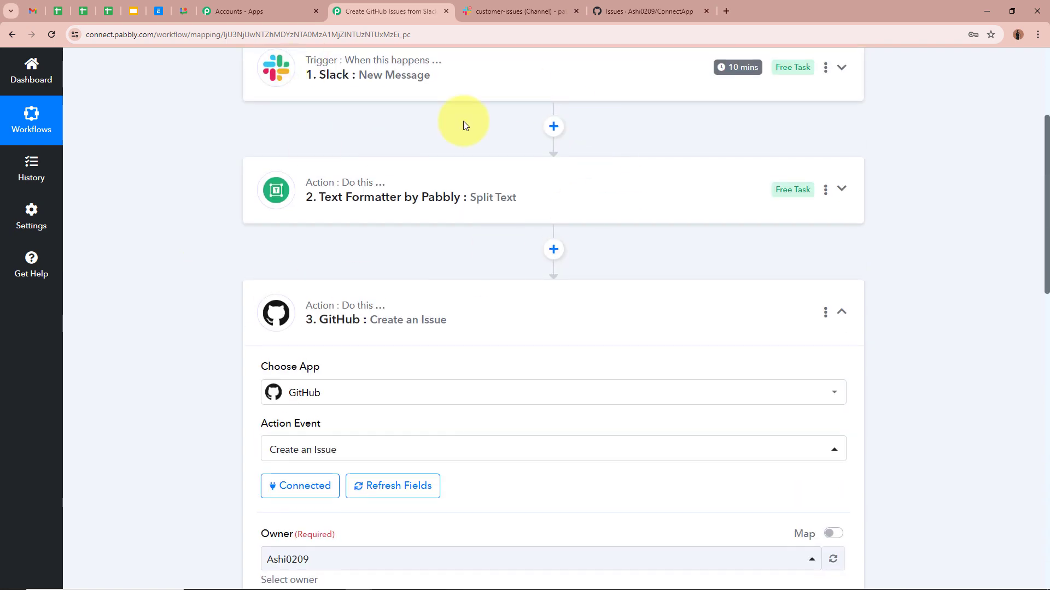
pyautogui.scroll(-10, 133, 229)
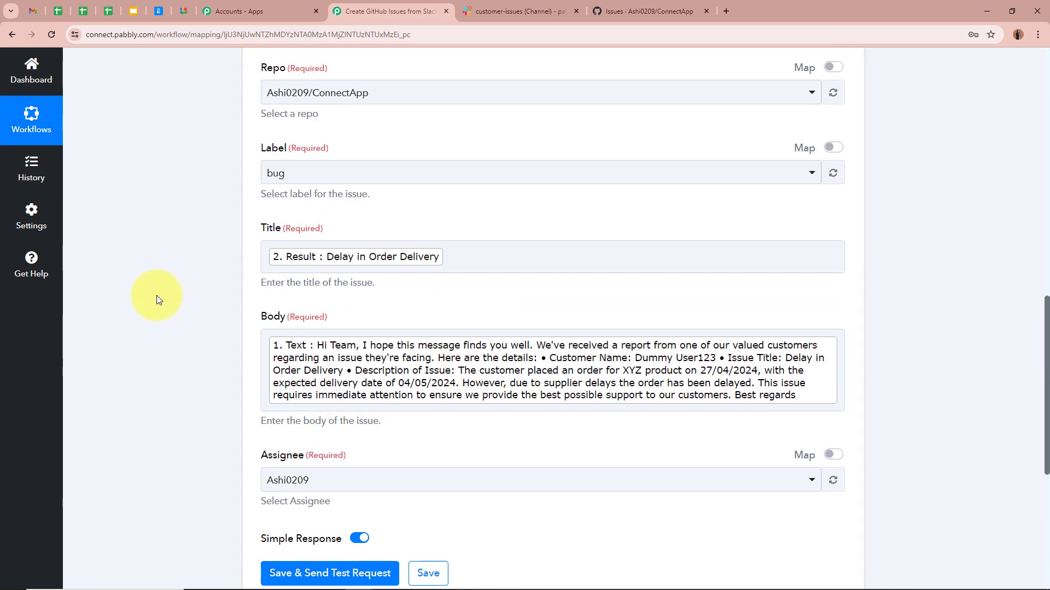
pyautogui.scroll(-1, 156, 295)
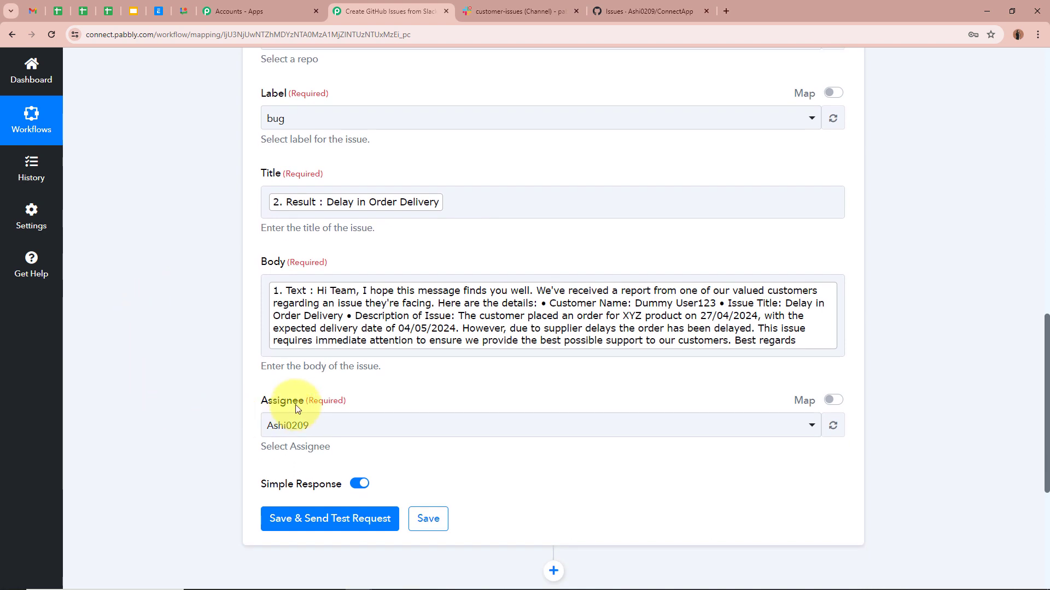
pyautogui.click(328, 432)
pyautogui.click(316, 488)
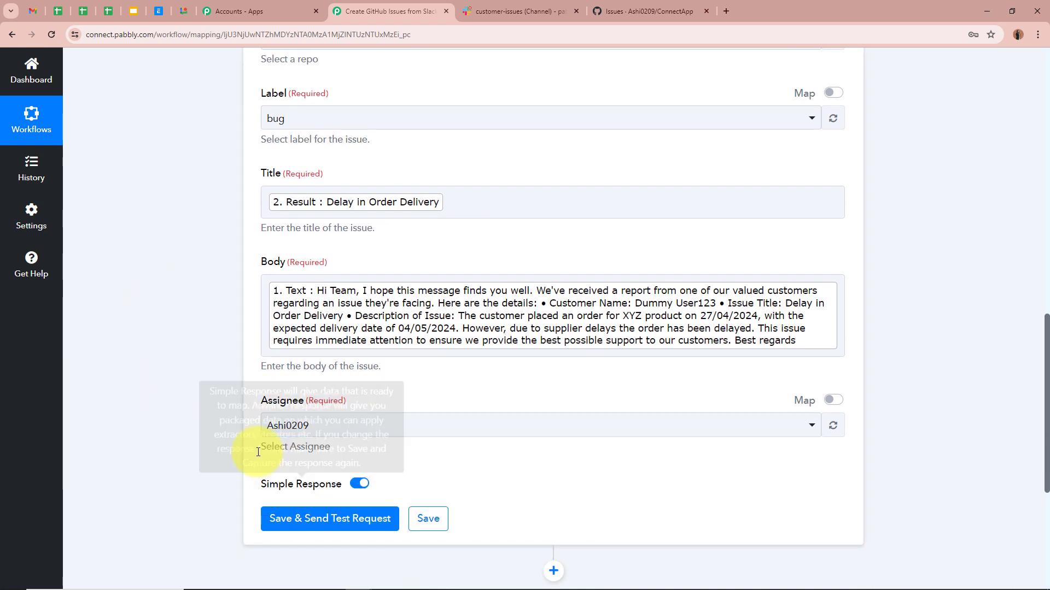
pyautogui.click(144, 389)
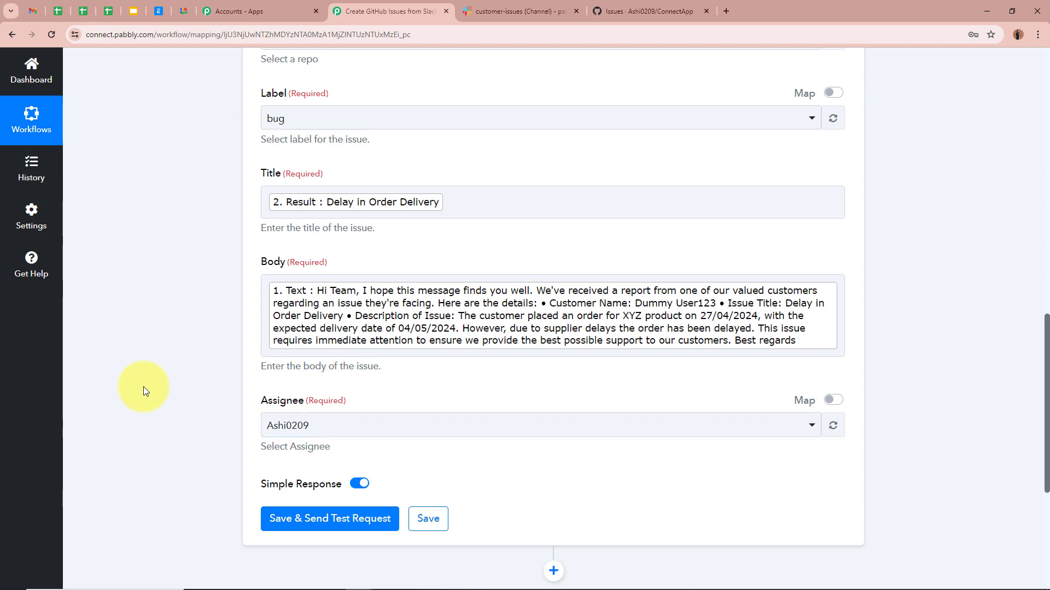
pyautogui.scroll(3, 143, 388)
pyautogui.scroll(-3, 144, 385)
pyautogui.scroll(-2, 143, 386)
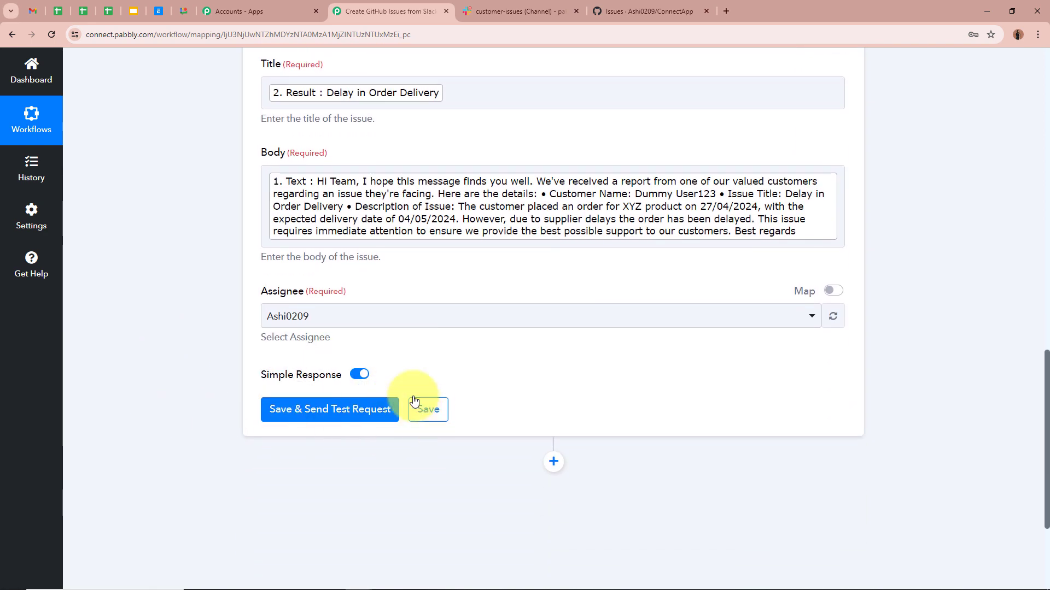
# Save the GitHub Create an Issue action, send a test request and look through the response
pyautogui.click(340, 408)
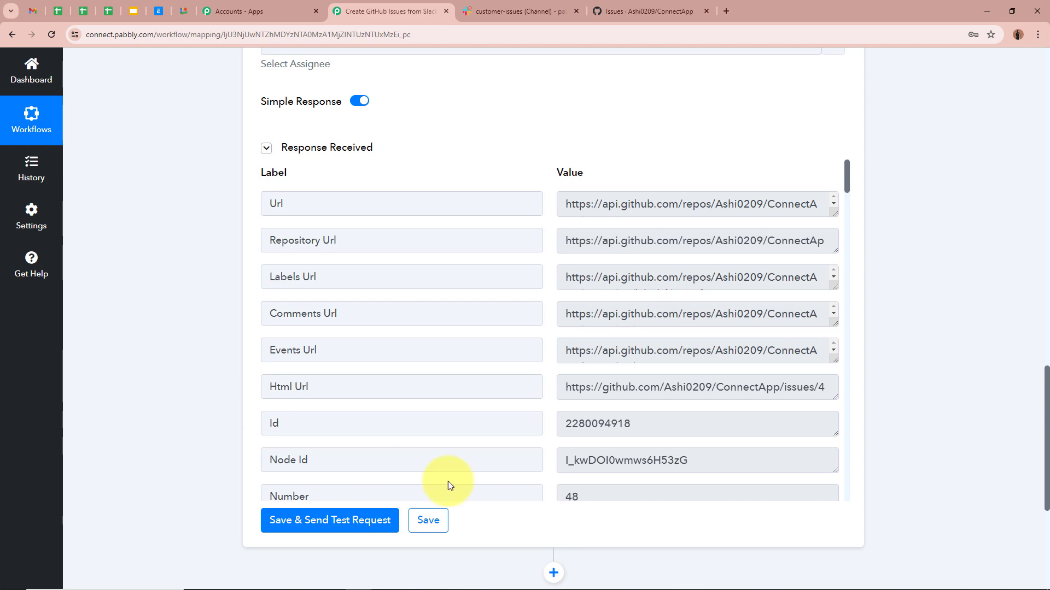
pyautogui.scroll(-2, 647, 304)
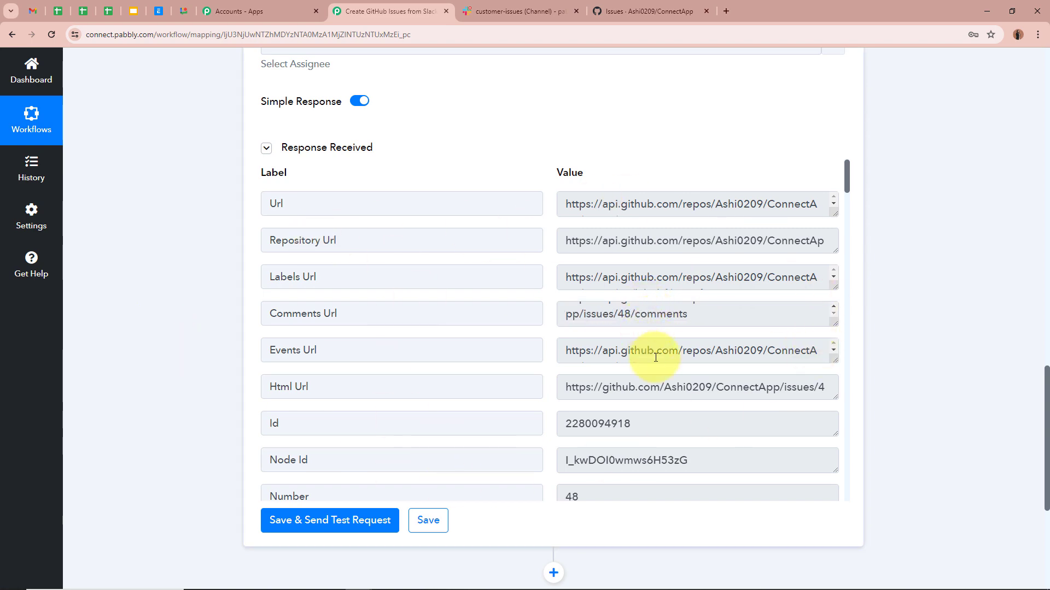
pyautogui.scroll(-6, 663, 375)
pyautogui.scroll(6, 668, 382)
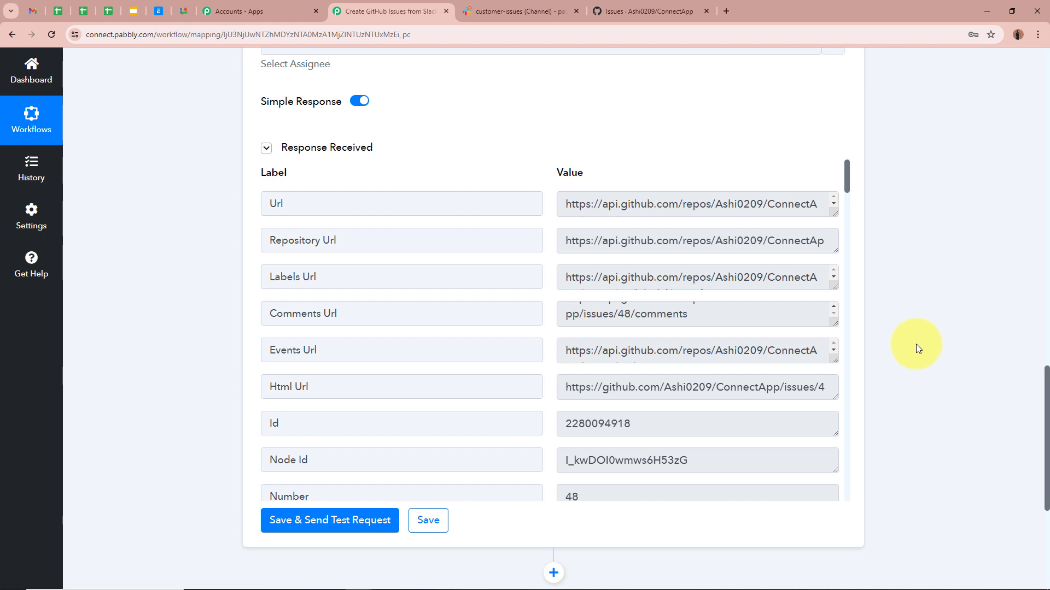
# Switch to GitHub, refresh the ConnectApp issues, inspect the "Delay in Order Delivery" issue and return to the issue list
pyautogui.click(654, 10)
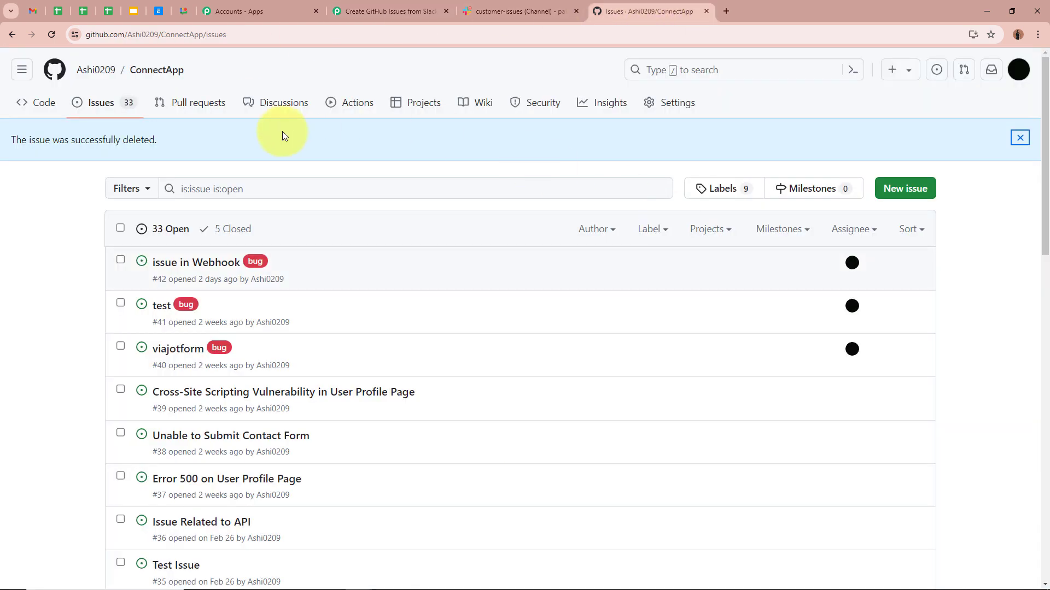
pyautogui.click(50, 33)
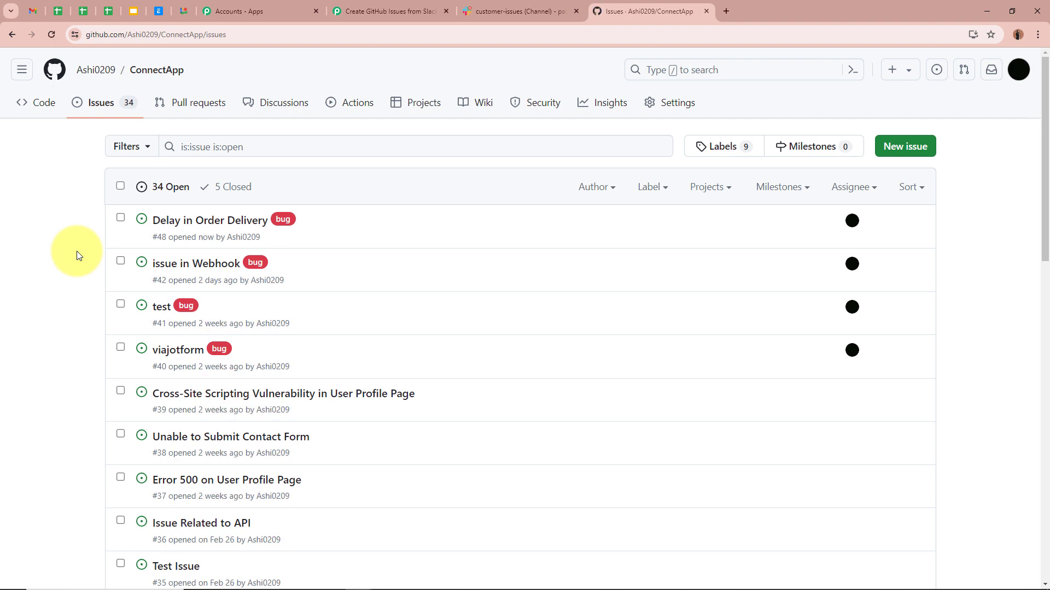
pyautogui.click(208, 222)
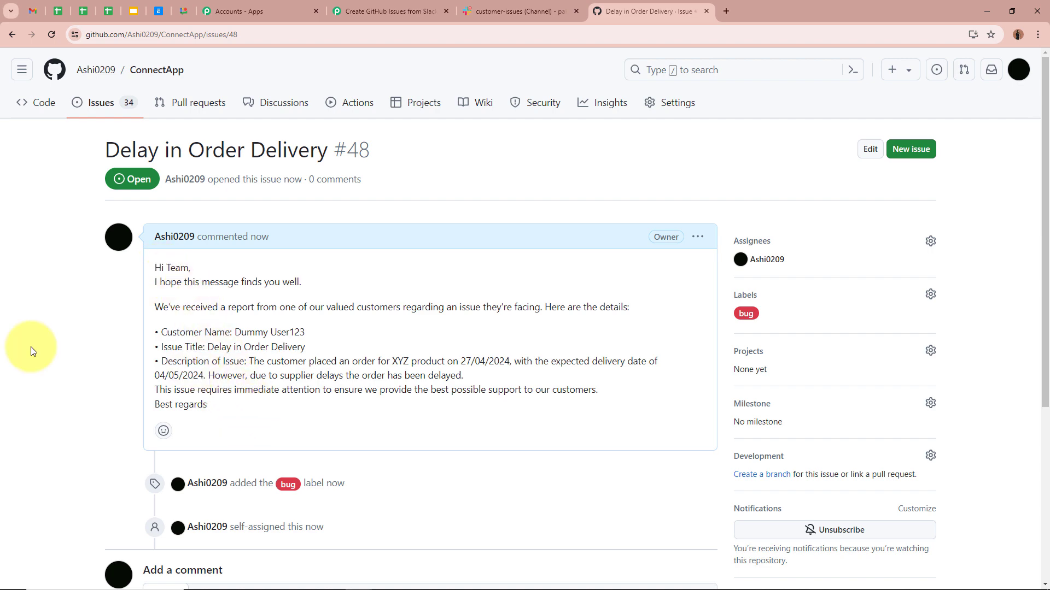
pyautogui.scroll(-3, 31, 346)
pyautogui.scroll(3, 31, 346)
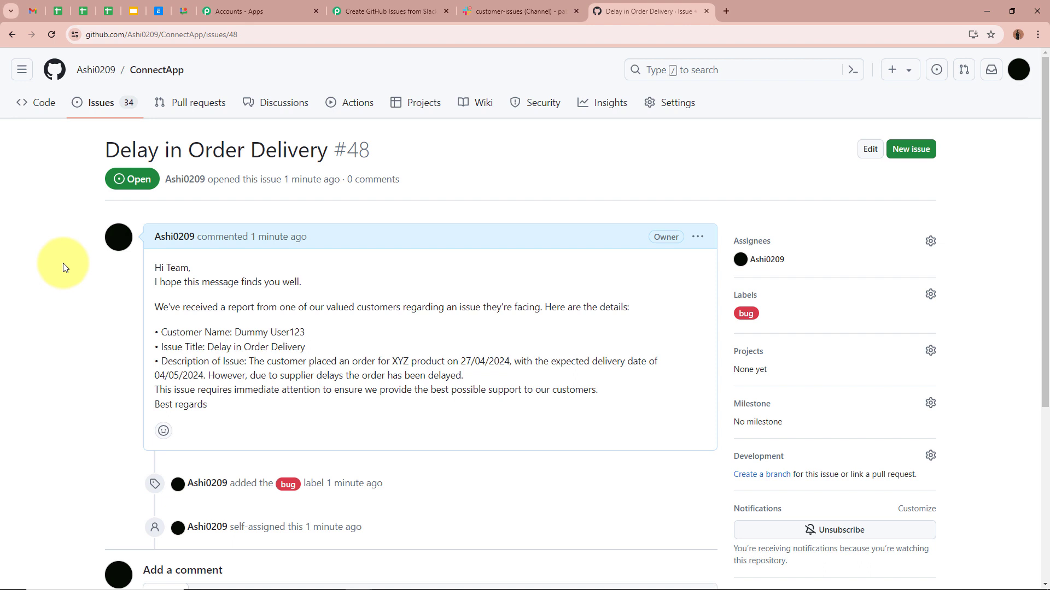
pyautogui.click(103, 99)
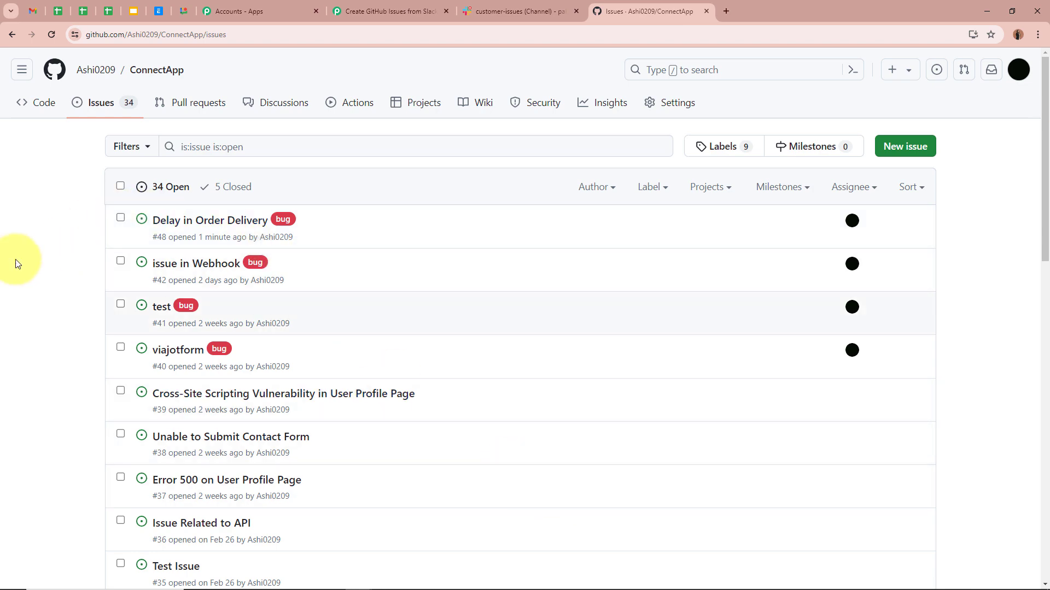
# Switch to Slack and post a customer-issues message with the issue title "Product dissatisfaction" and a description of problems with ABC product
pyautogui.click(505, 3)
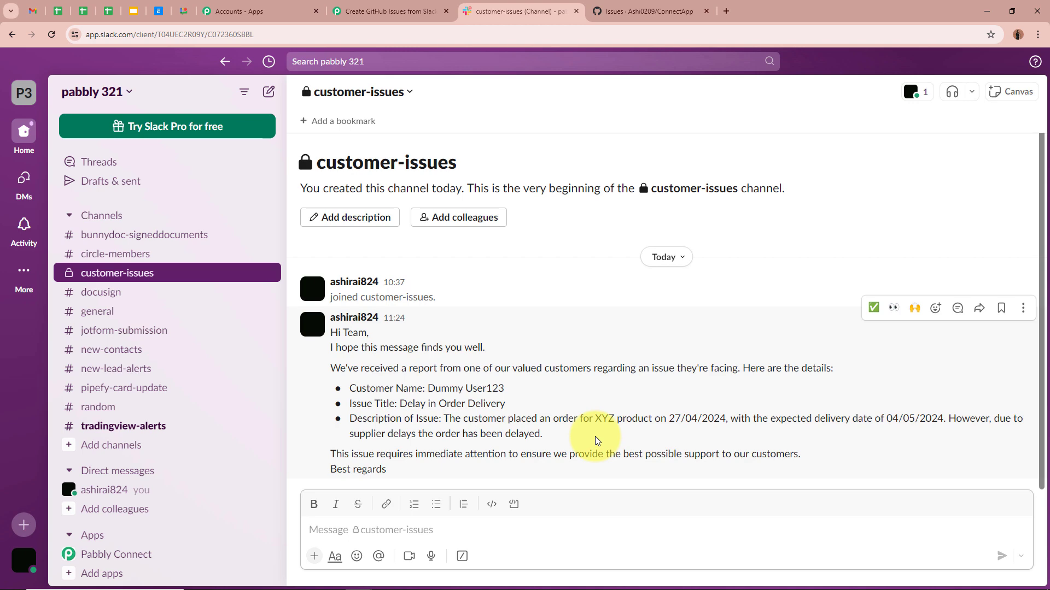
pyautogui.write("Hi Team, I hope this message finds you well.  We've received a report from one of our valued customers regarding an issue they're facing. Here are the details:  Customer Name: Demo Account Issue Title: Product dissatisfaction Description of Issue: The customer has expressed dissatisfaction with the performance of ABC product. They have reported experiencing issues while using this product.  This issue requires immediate attention to ensure we provide the best possible support to our customers. Best regards")
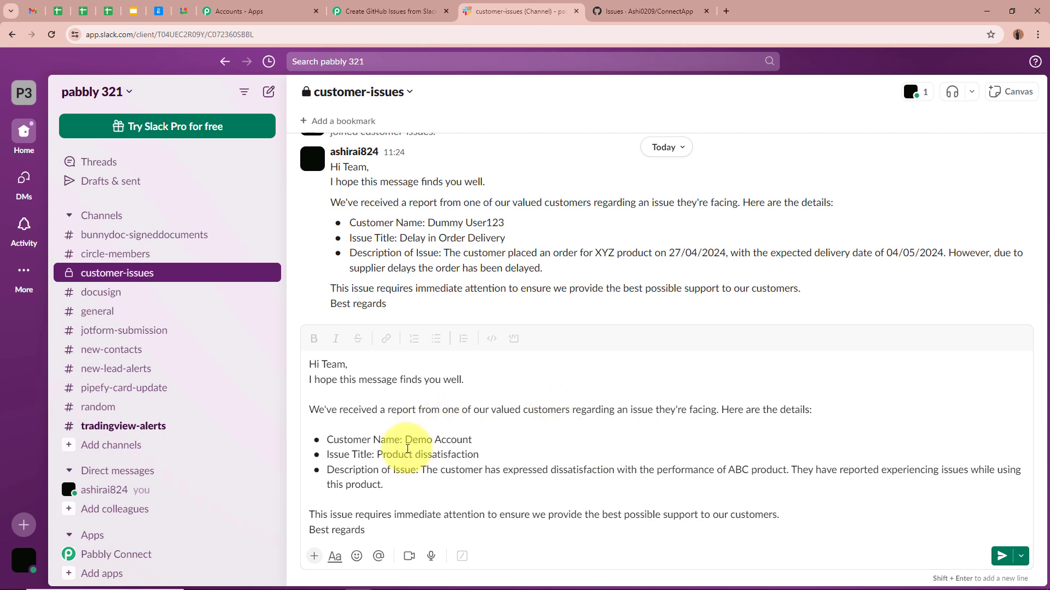
pyautogui.click(1001, 556)
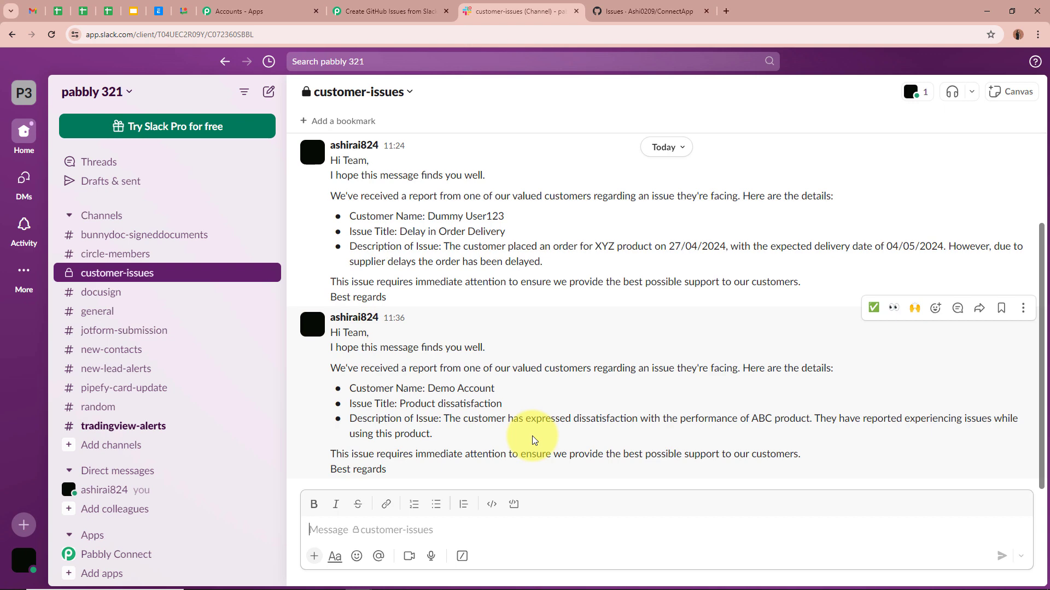
# Switch to GitHub, refresh the ConnectApp issues, inspect the "Product dissatisfaction" issue and return to the Pabbly Connect workflow
pyautogui.hotkey('ctrl', 'Tab')
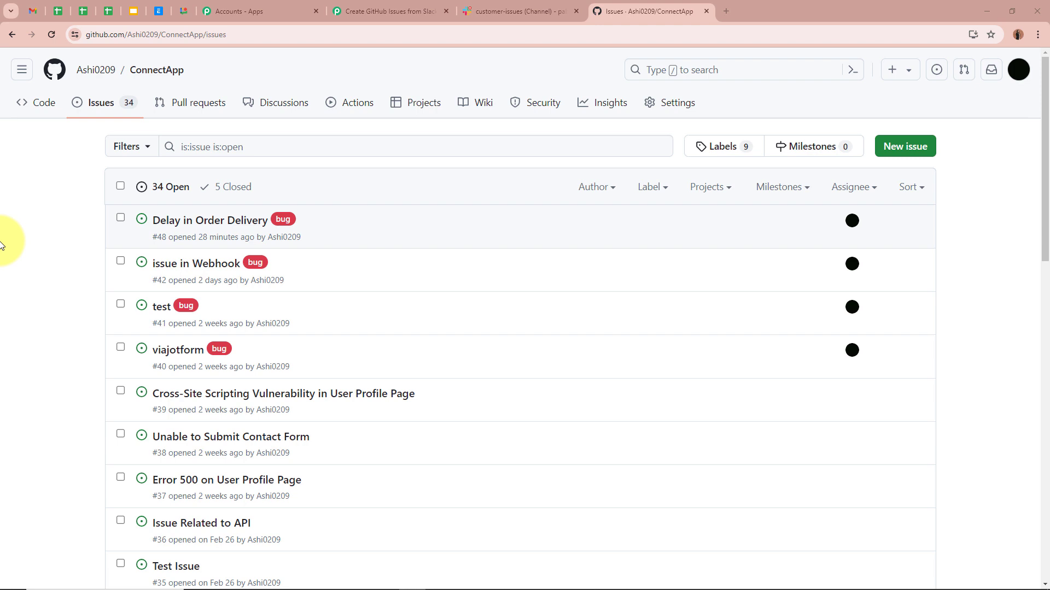
pyautogui.click(50, 35)
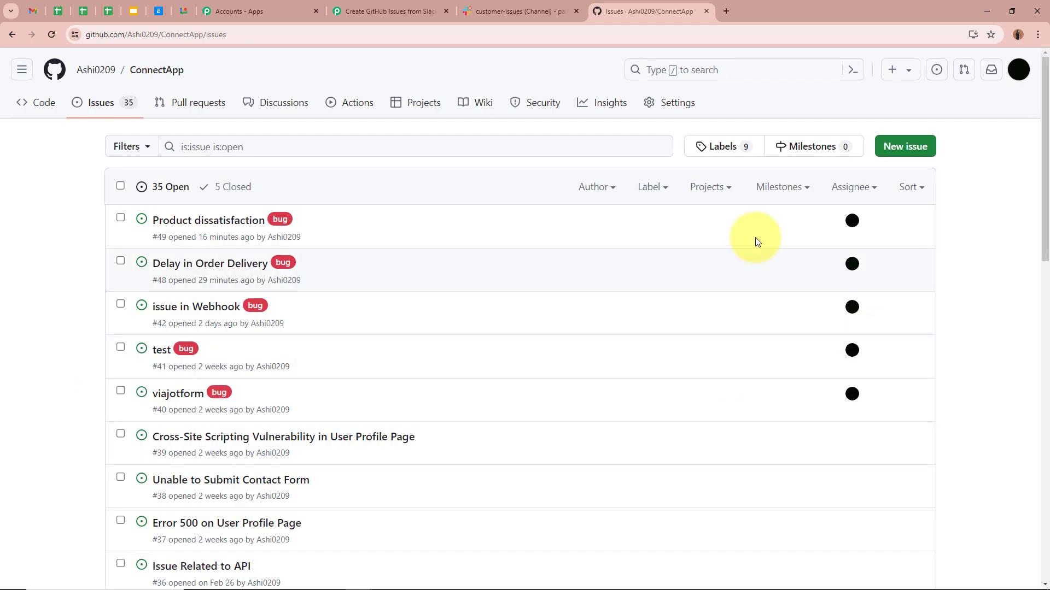
pyautogui.click(178, 224)
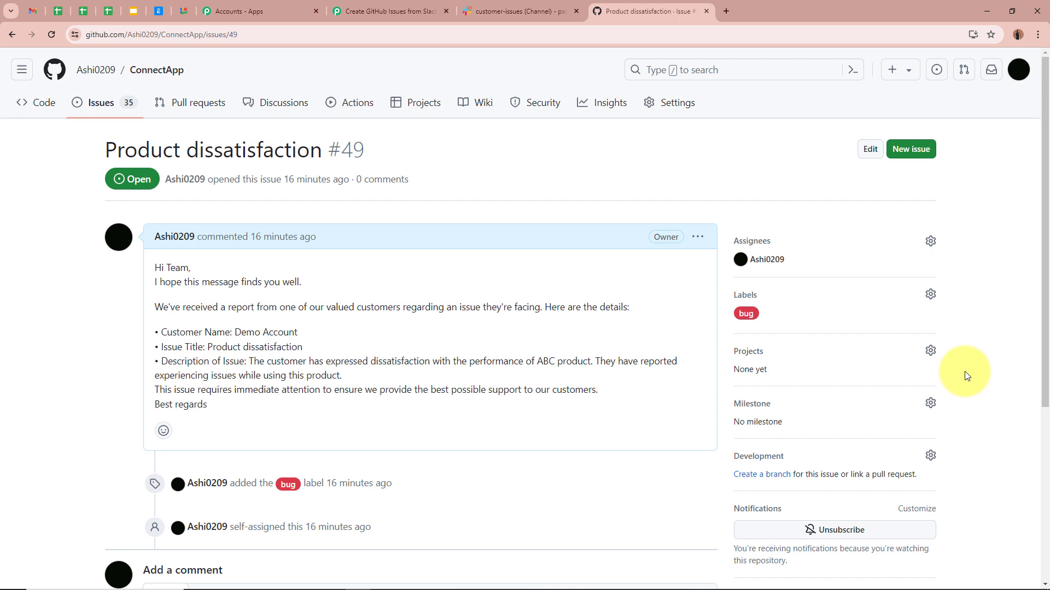
pyautogui.click(378, 10)
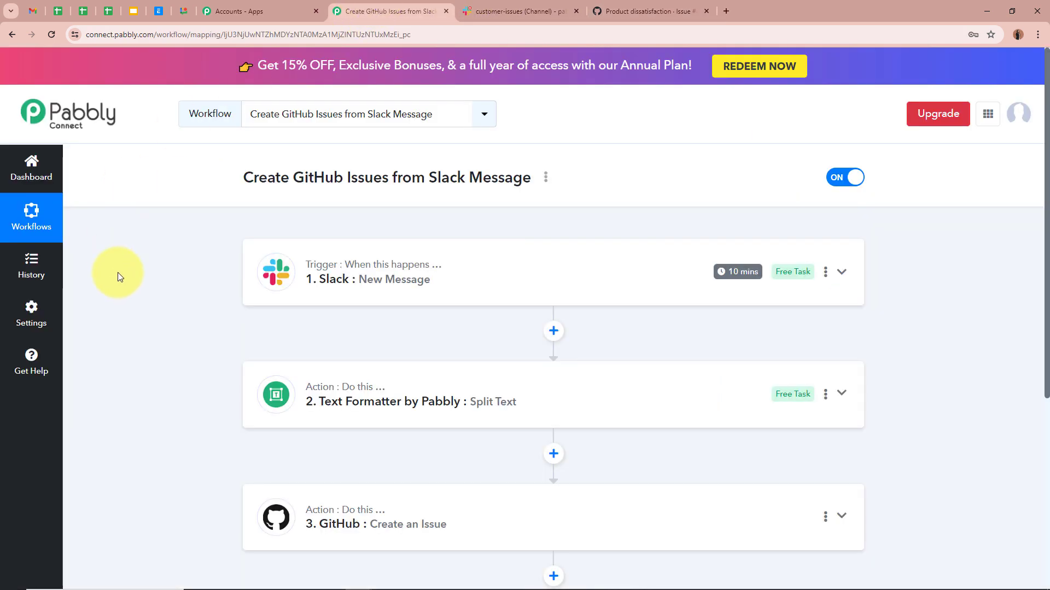